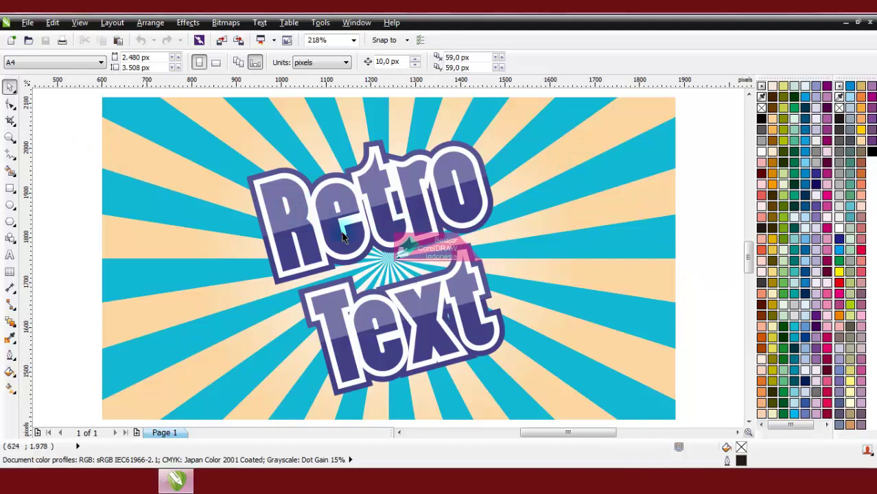
scroll(398, 220, "down", 2)
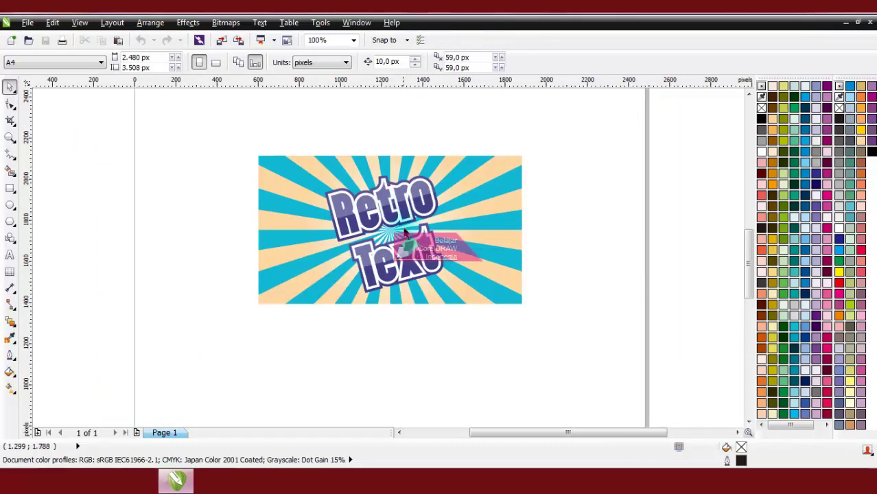
scroll(403, 230, "up", 2)
left_click(354, 39)
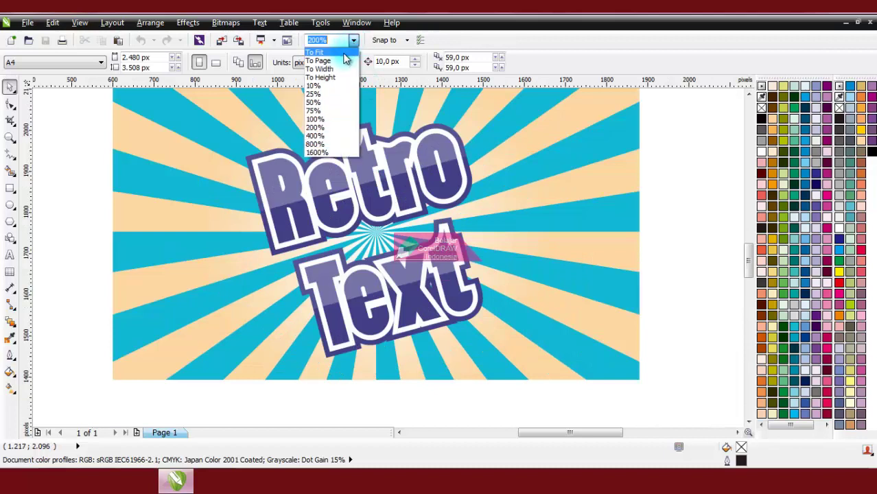
left_click(346, 59)
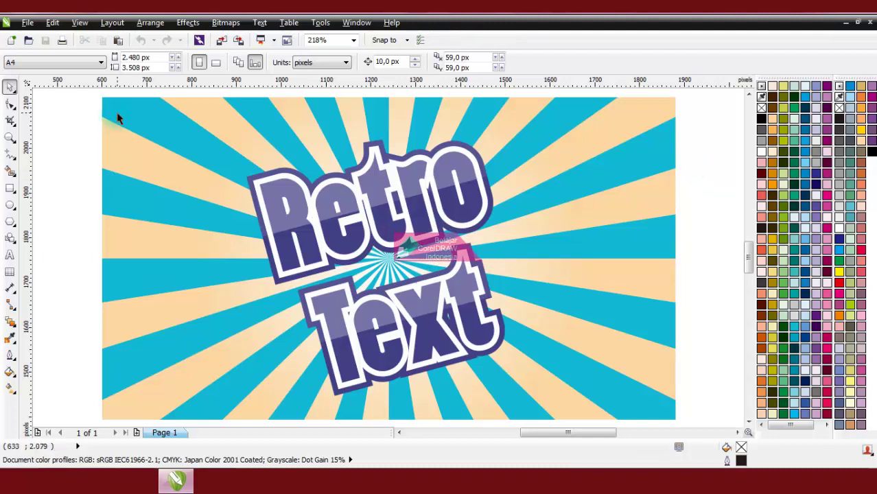
Step: Create a new blank document and draw a rectangle about 169 × 99 mm in the middle of the page
left_click(28, 22)
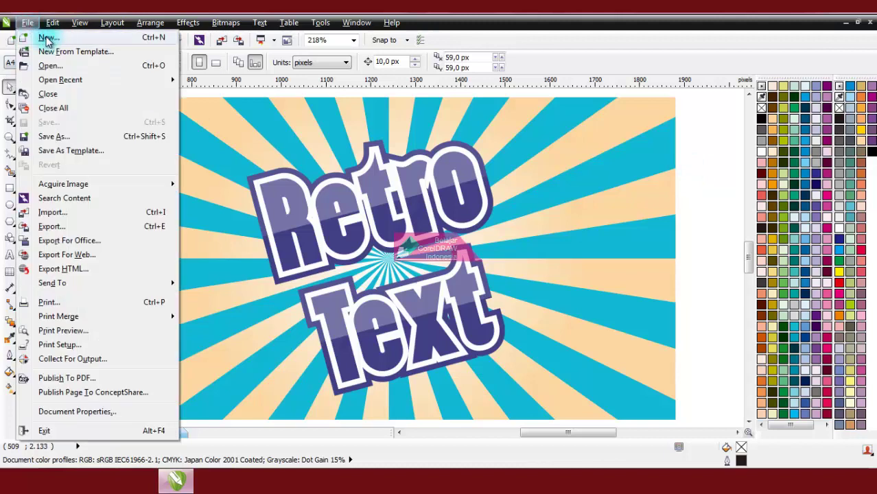
left_click(46, 39)
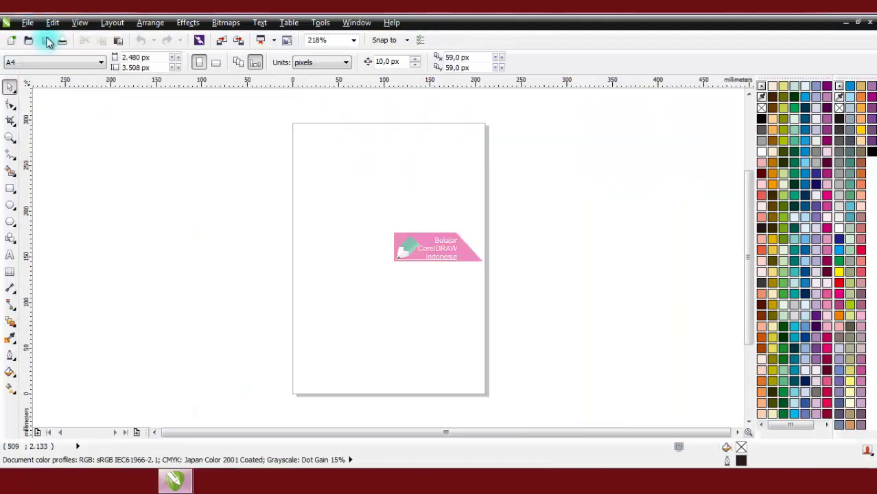
left_click(15, 195)
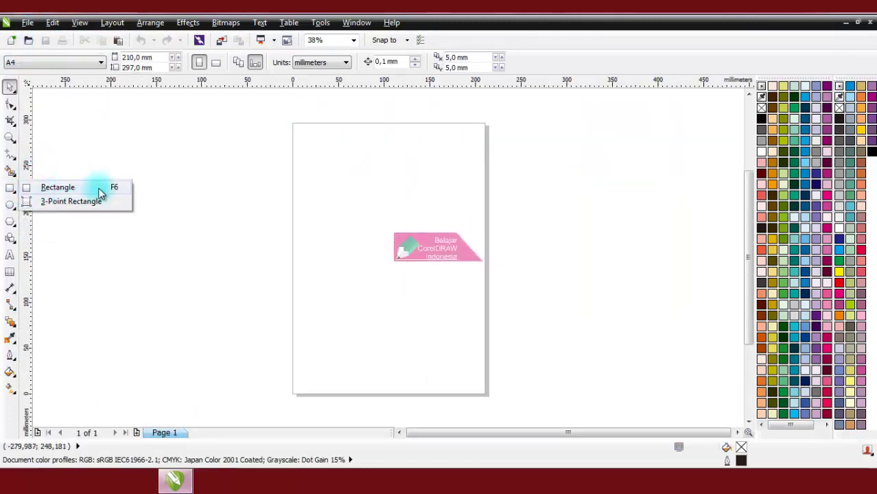
left_click(66, 189)
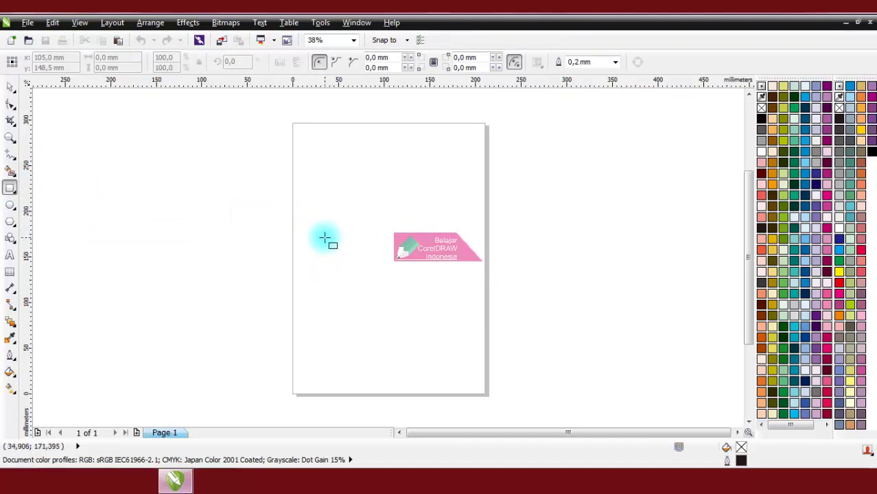
left_click_drag(319, 221, 471, 311)
scroll(402, 274, "up", 1)
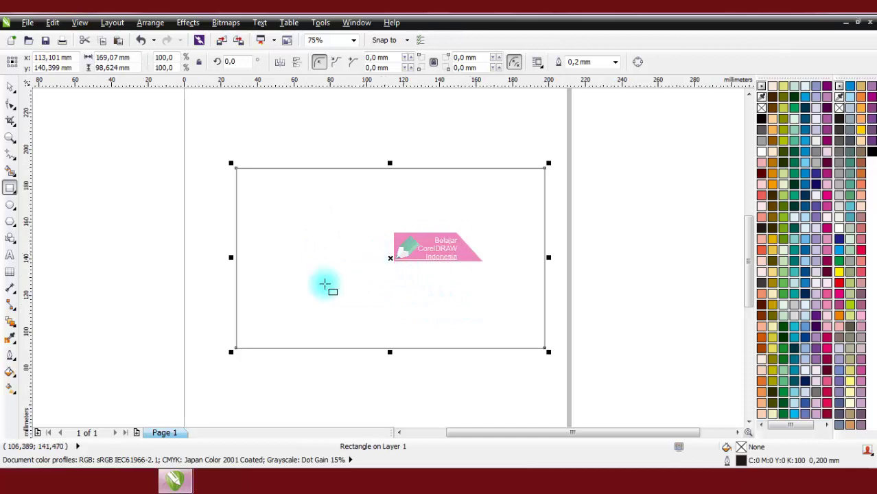
Step: Apply a linear black-to-white Interactive Fill running diagonally from the rectangle's lower-left corner to its upper-right corner
left_click(14, 389)
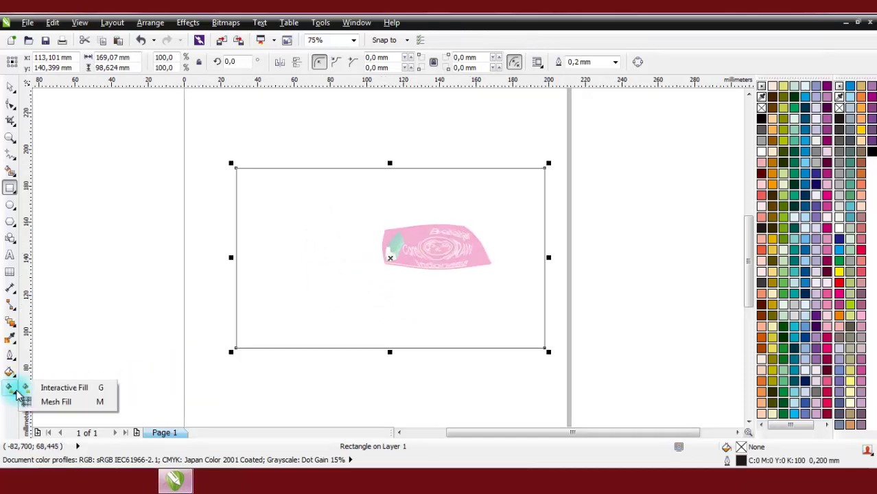
left_click(89, 391)
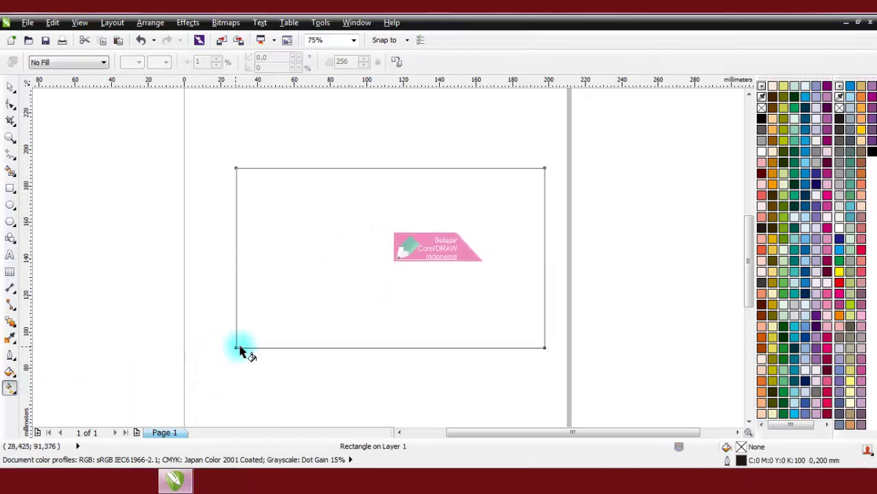
left_click_drag(236, 349, 545, 170)
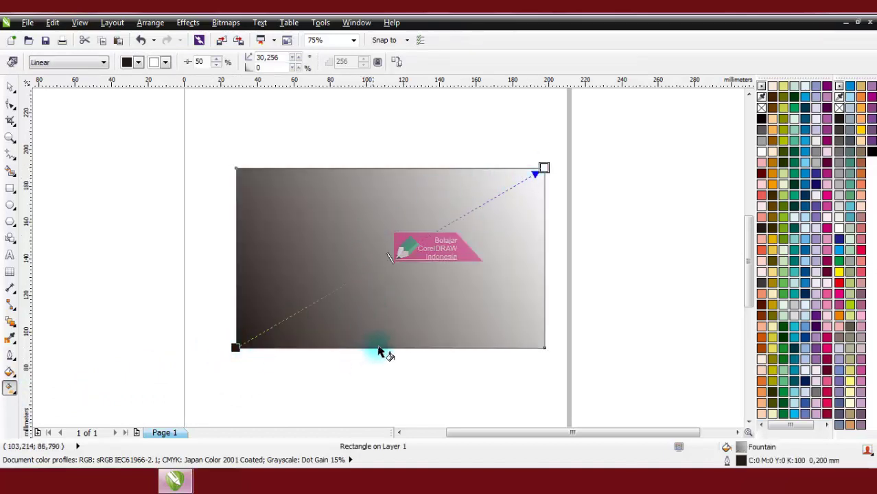
left_click_drag(378, 352, 398, 158)
left_click_drag(196, 157, 621, 341)
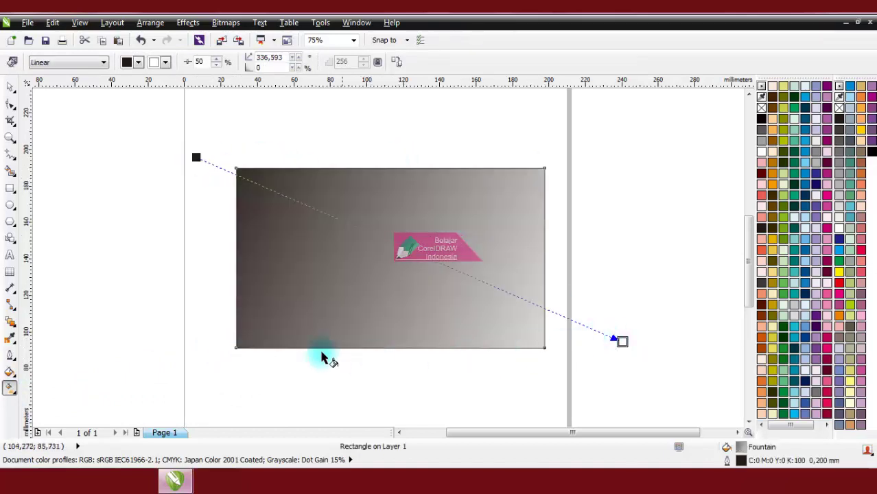
left_click_drag(236, 348, 542, 168)
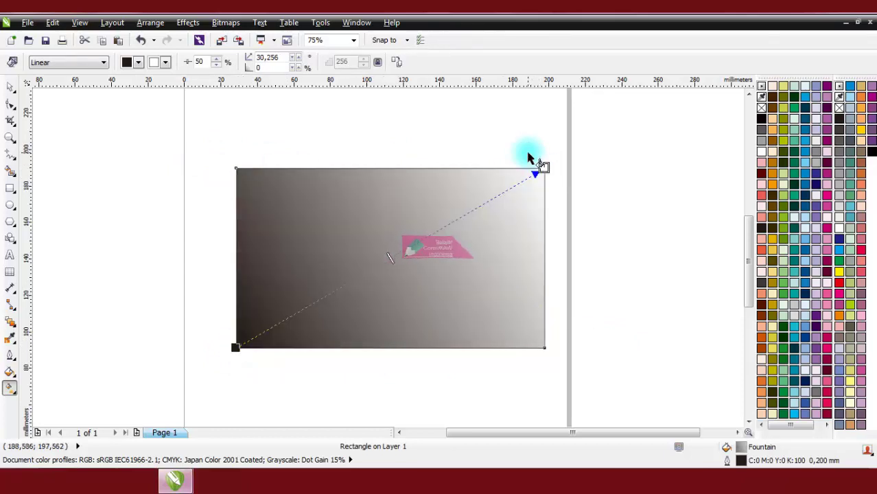
Step: Change the rectangle's fountain fill type to Radial with an edge pad of 15%
left_click(12, 63)
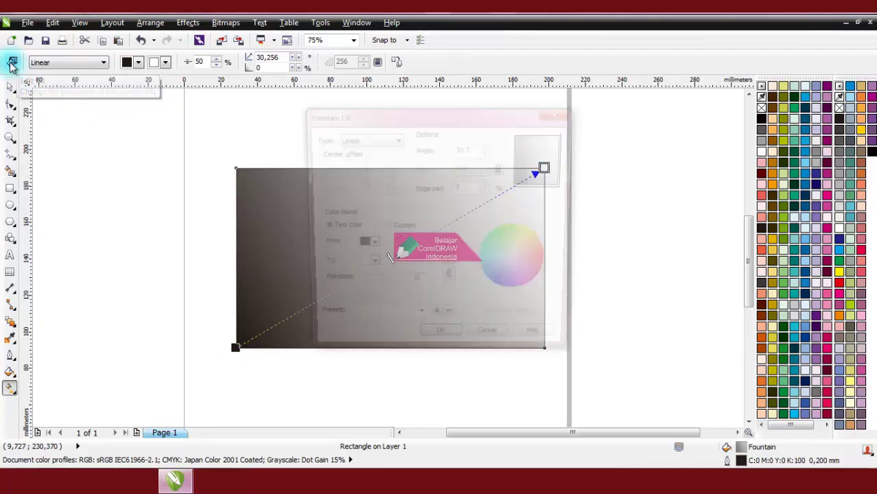
left_click(370, 138)
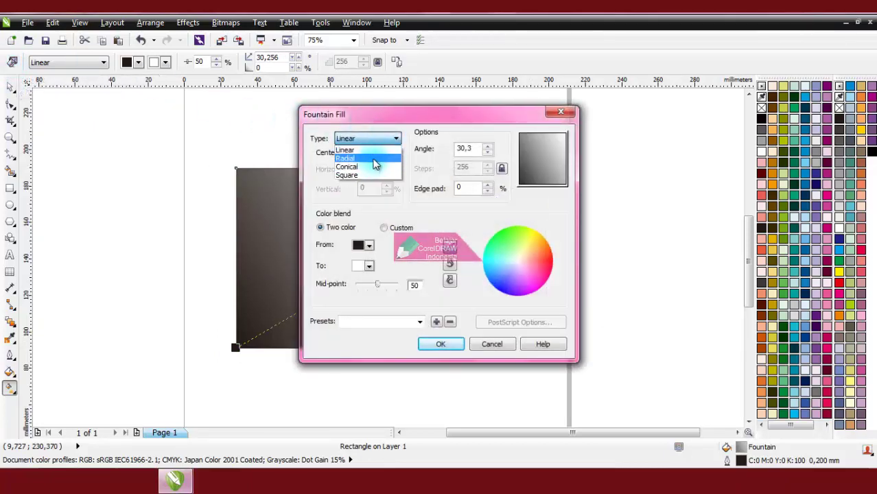
left_click(367, 159)
left_click(486, 186)
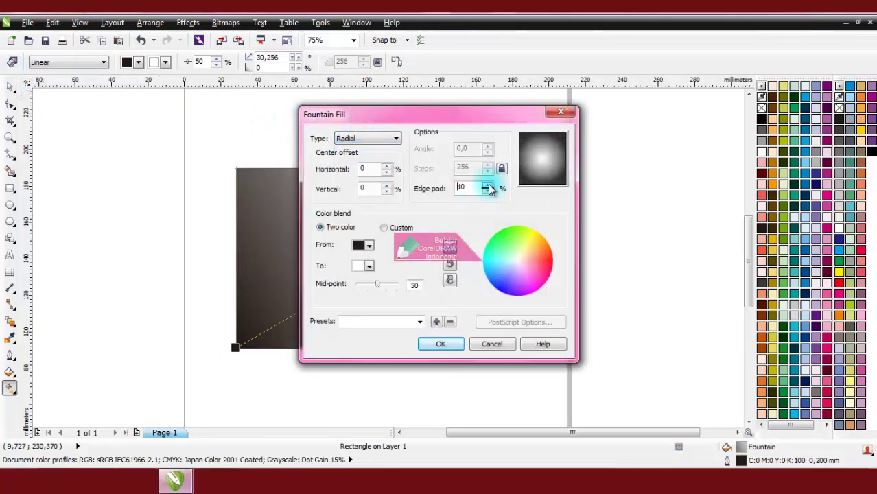
left_click(487, 186)
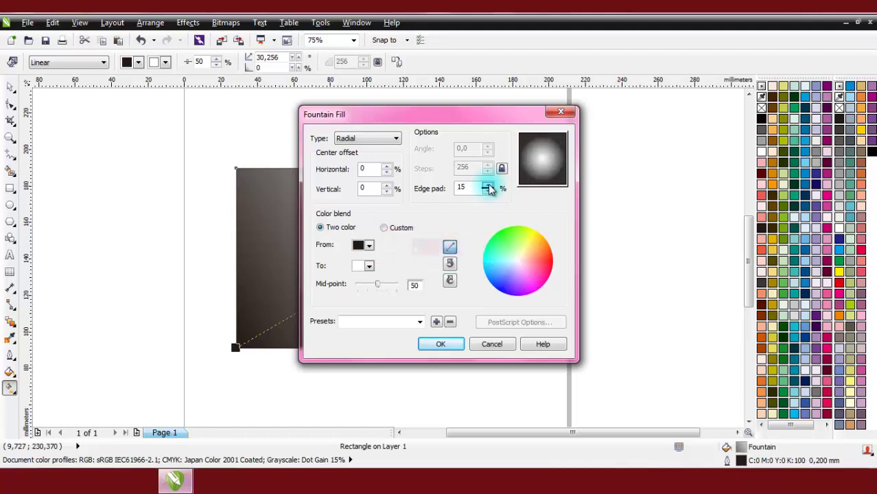
left_click(443, 344)
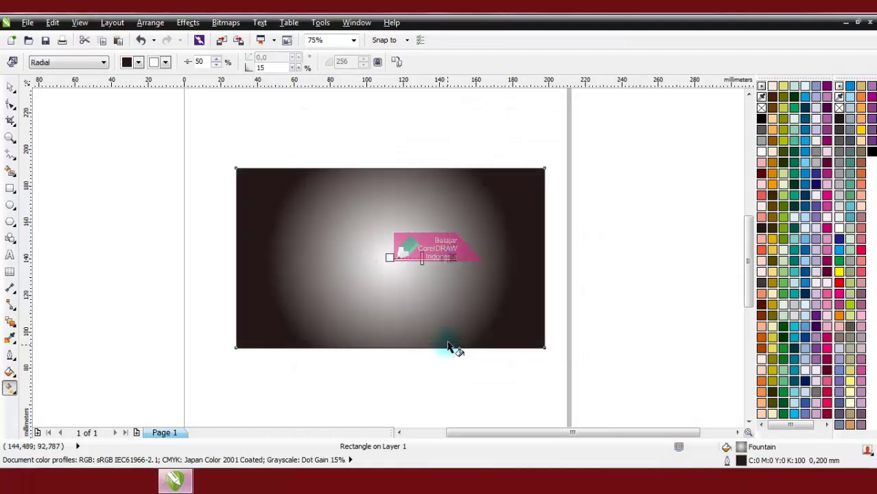
Step: Remove the rectangle's outline by setting its outline width to None
left_click(10, 87)
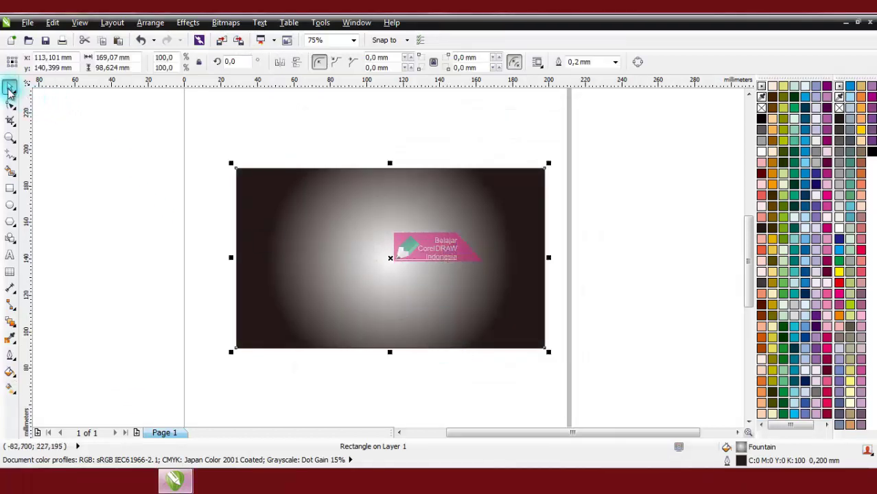
left_click(616, 63)
left_click(604, 74)
left_click(597, 172)
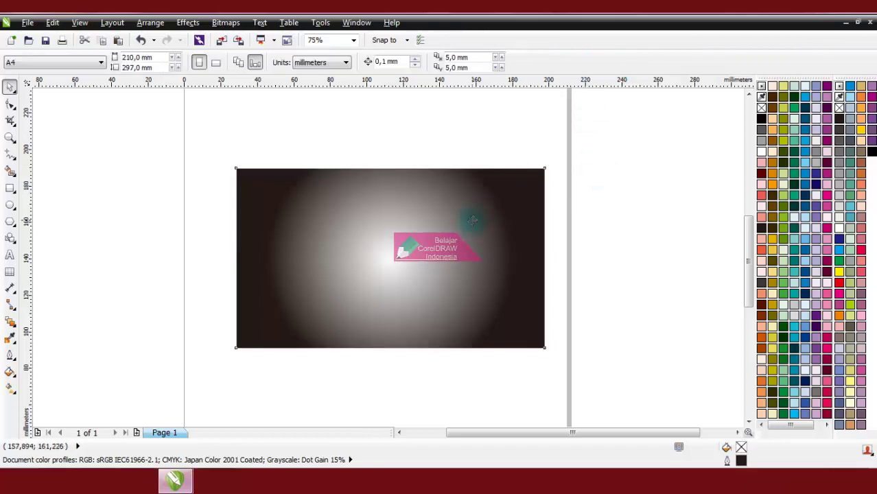
Step: Recolour the outer end of the rectangle's radial fill light orange and adjust the gradient's edge pad to 11%
left_click(413, 173)
left_click(10, 388)
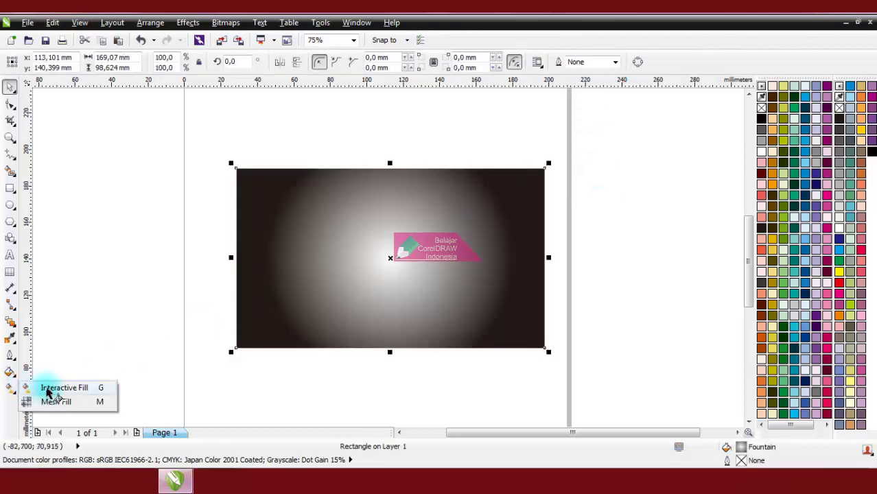
left_click(47, 386)
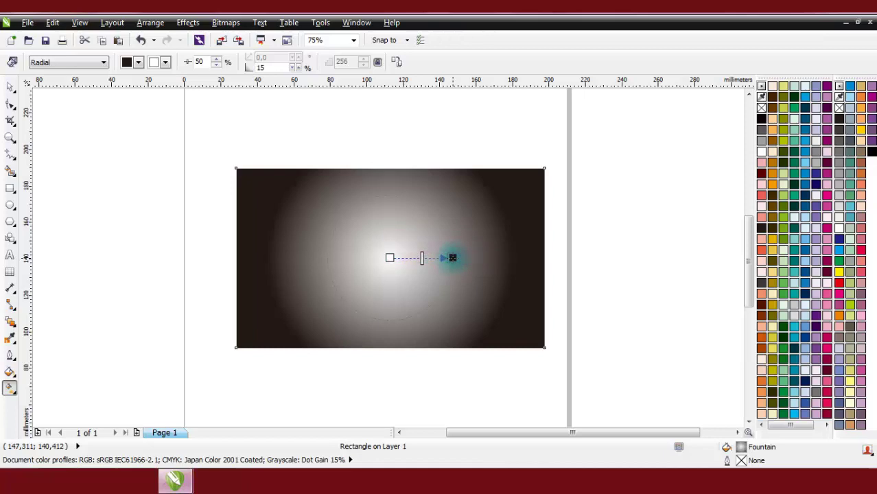
scroll(452, 257, "up", 3)
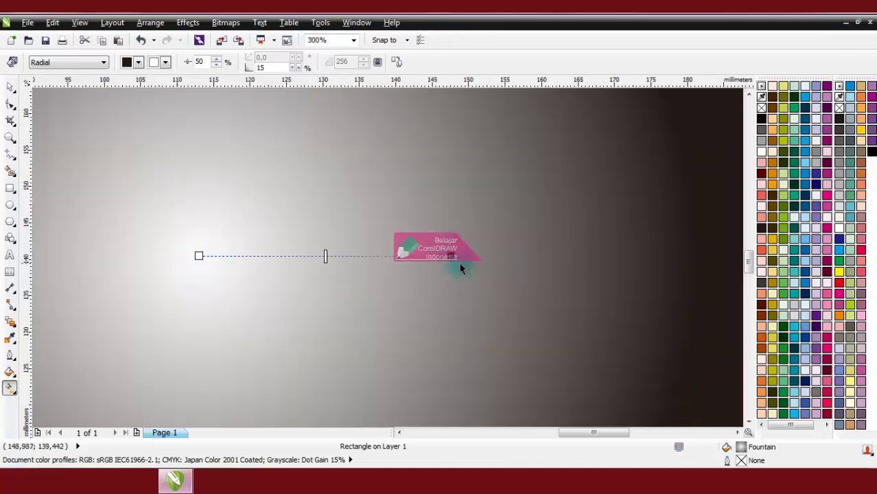
left_click(862, 141)
left_click(412, 242)
scroll(411, 244, "down", 4)
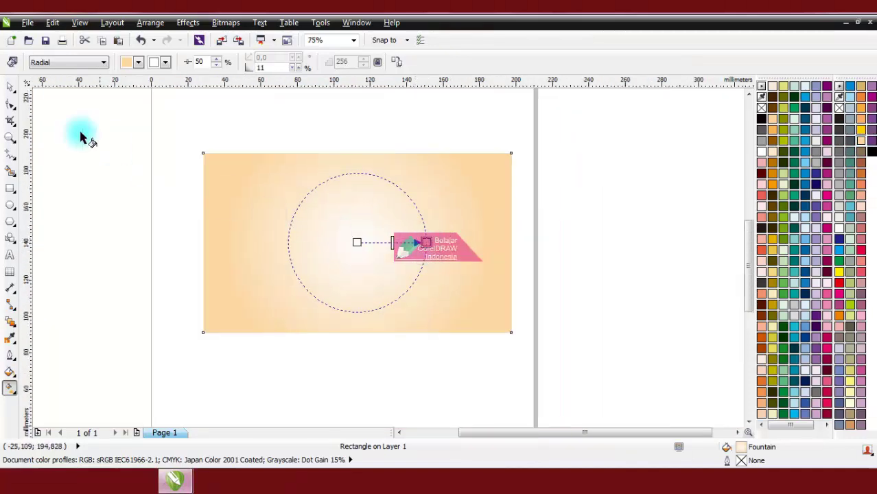
left_click(9, 87)
left_click(110, 142)
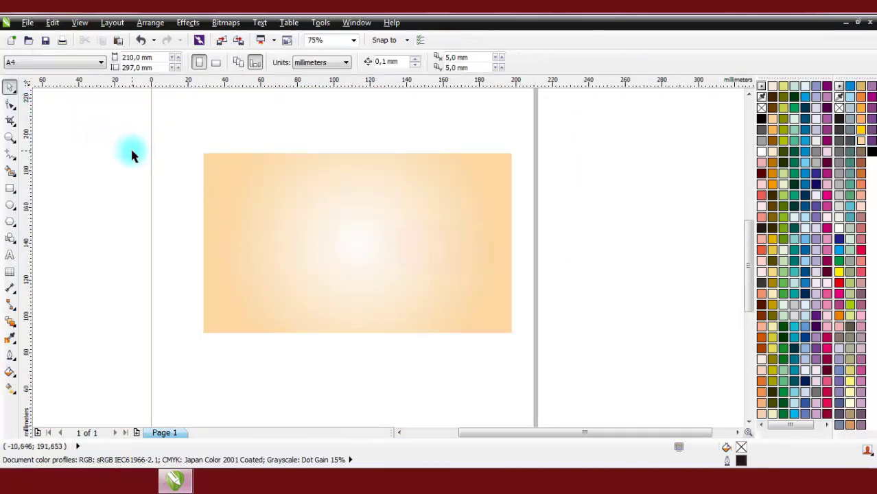
Step: Draw a polygon about 142 × 135 mm overlapping the rectangle's left part and set its number of sides to 20
left_click(16, 226)
left_click(48, 234)
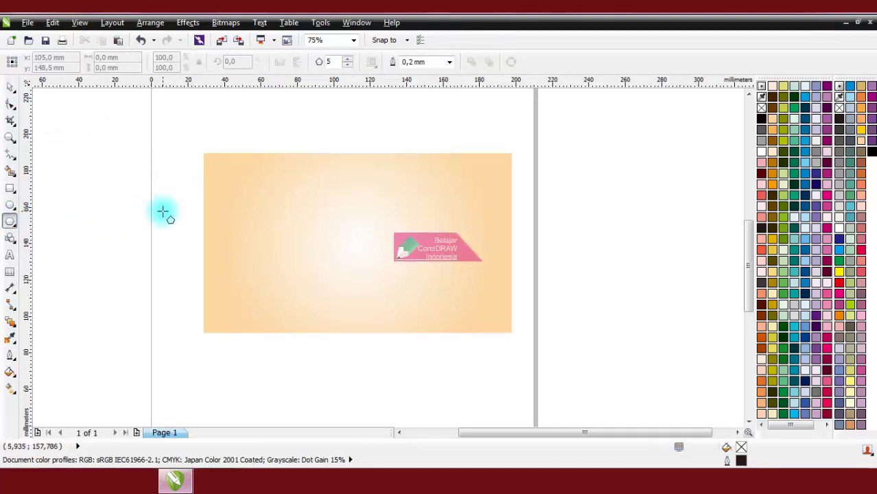
scroll(155, 182, "down", 2)
left_click(18, 228)
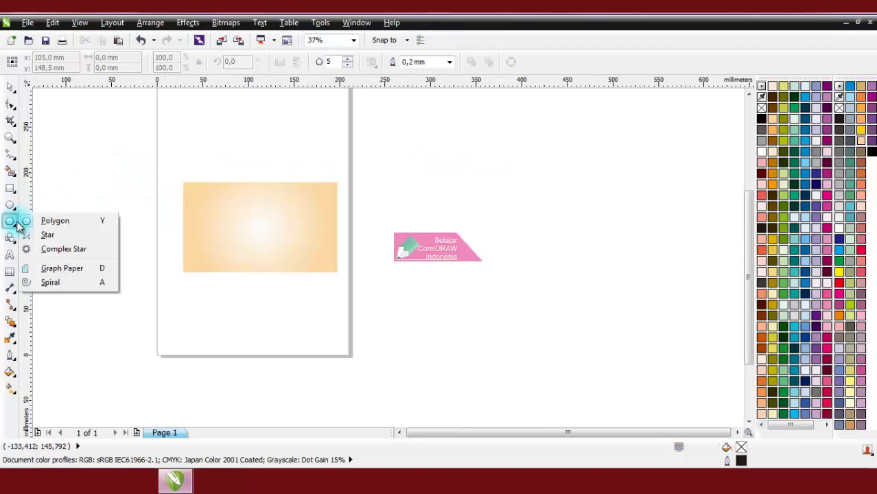
left_click(44, 222)
left_click_drag(110, 156, 163, 206)
left_click_drag(160, 257, 244, 281)
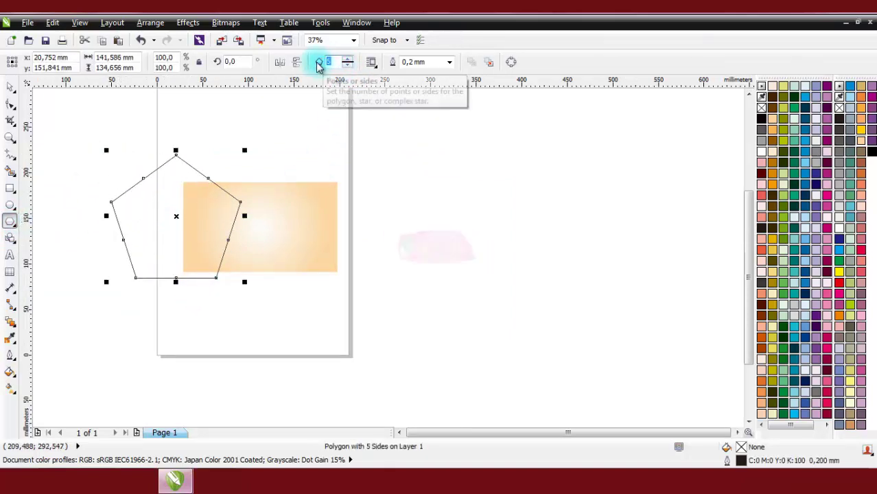
type("20")
key("Return")
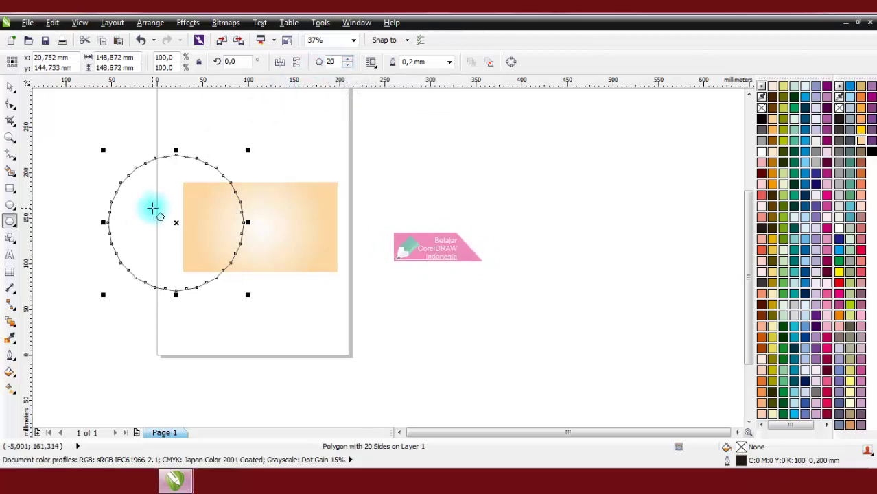
Step: Add a node between a corner and the adjacent edge midpoint of the polygon, and move it to the polygon's centre to form sunburst rays
scroll(165, 200, "up", 2)
left_click(11, 104)
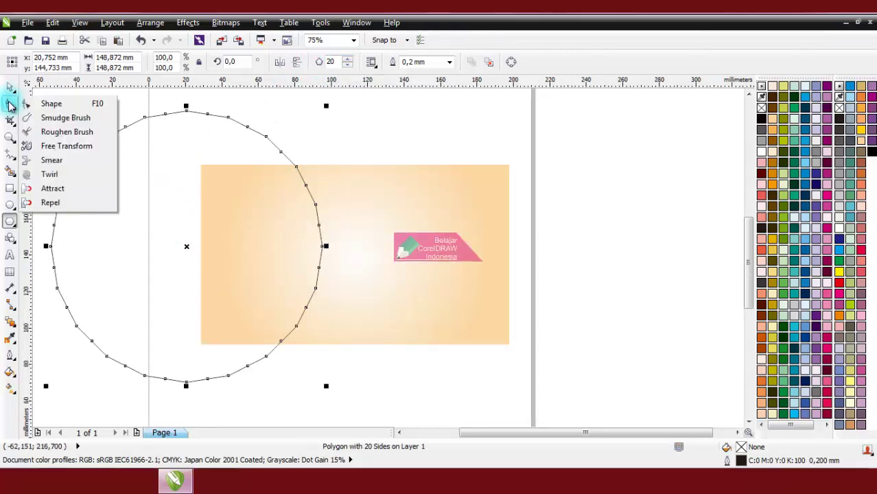
left_click(41, 106)
scroll(270, 148, "up", 2)
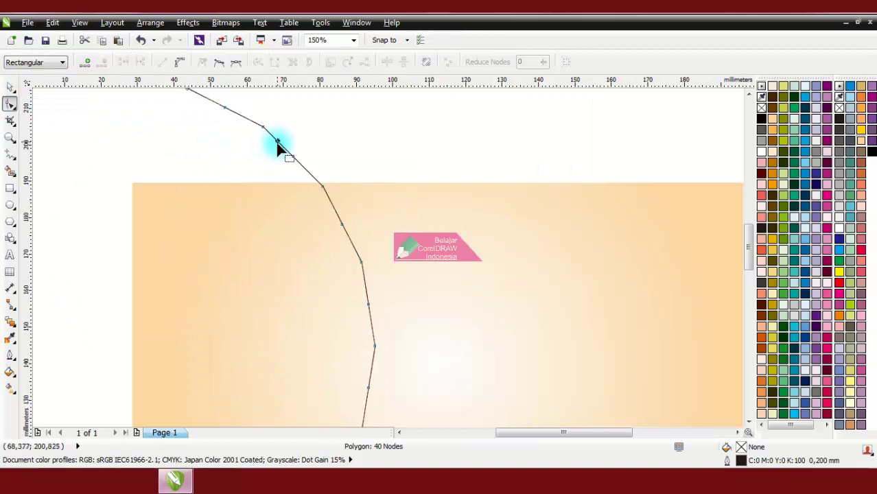
left_click(85, 64)
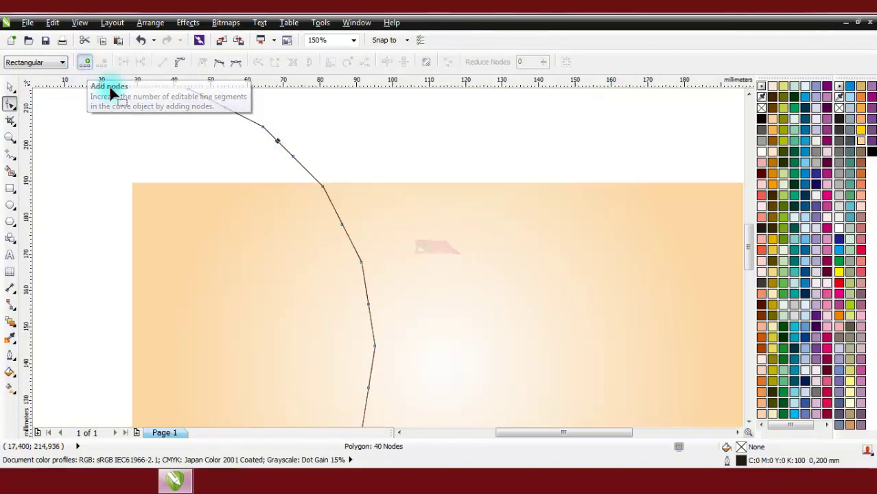
scroll(481, 237, "down", 2)
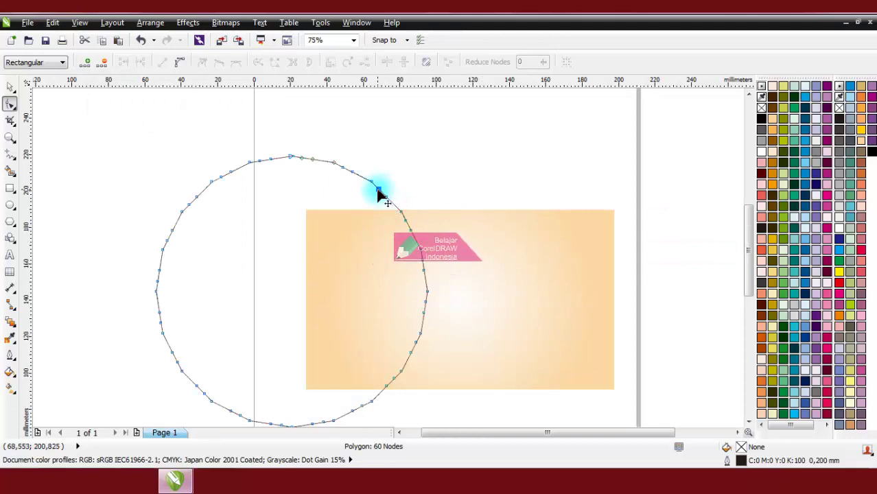
left_click_drag(379, 194, 294, 294)
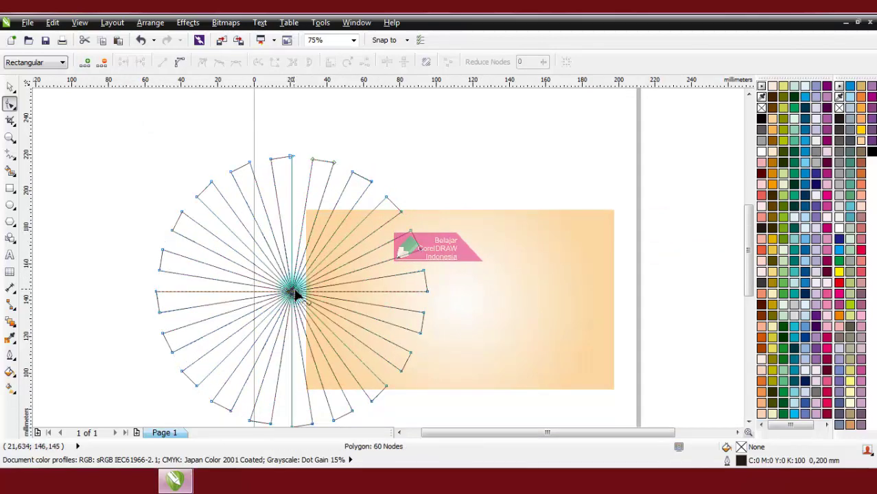
left_click(10, 86)
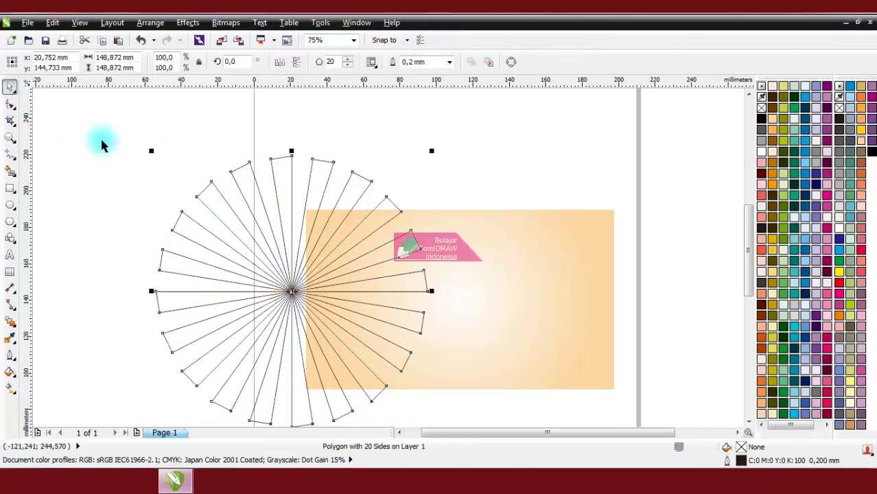
Step: Centre the ray polygon and the gradient rectangle together on the page
scroll(258, 167, "down", 2)
left_click_drag(177, 133, 513, 308)
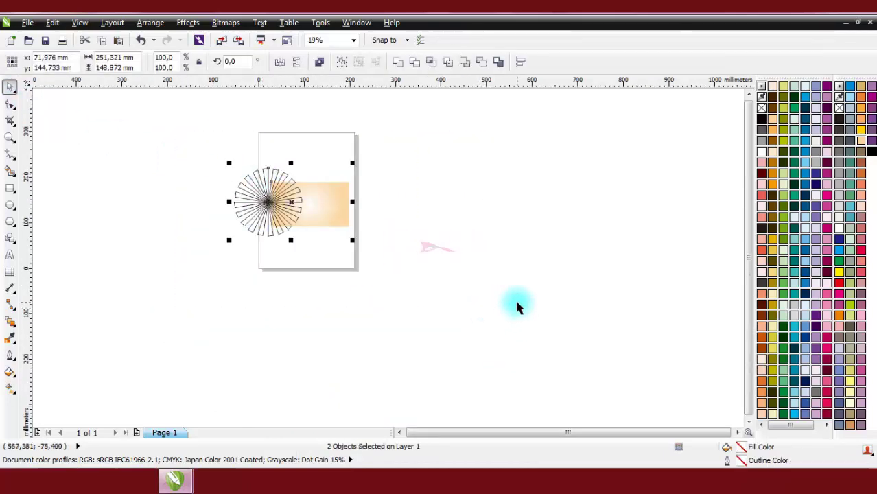
key("p")
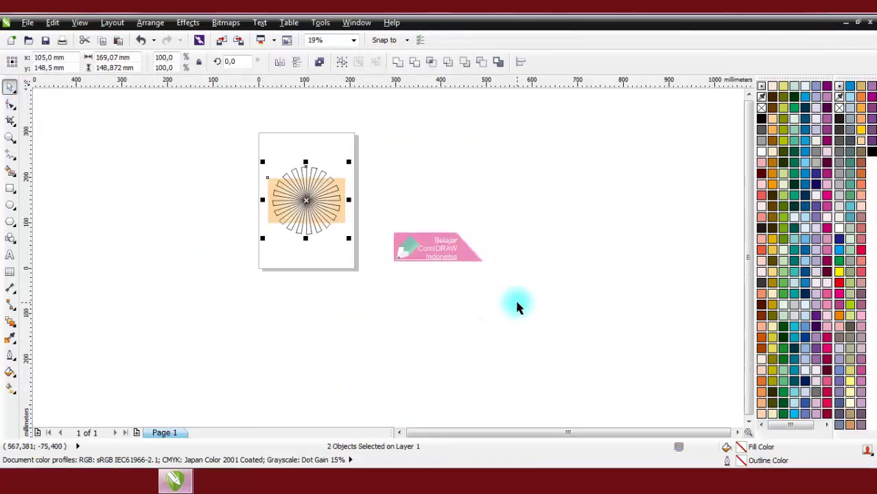
left_click(388, 192)
Step: Enlarge the ray polygon proportionally from its centre to about 208 × 208 mm so it extends beyond the rectangle
scroll(313, 206, "up", 2)
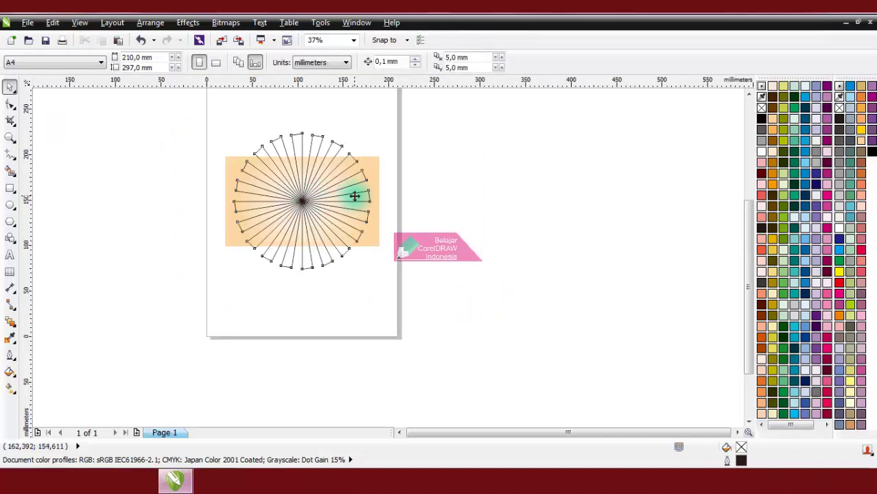
left_click(354, 197)
left_click_drag(371, 272, 401, 300)
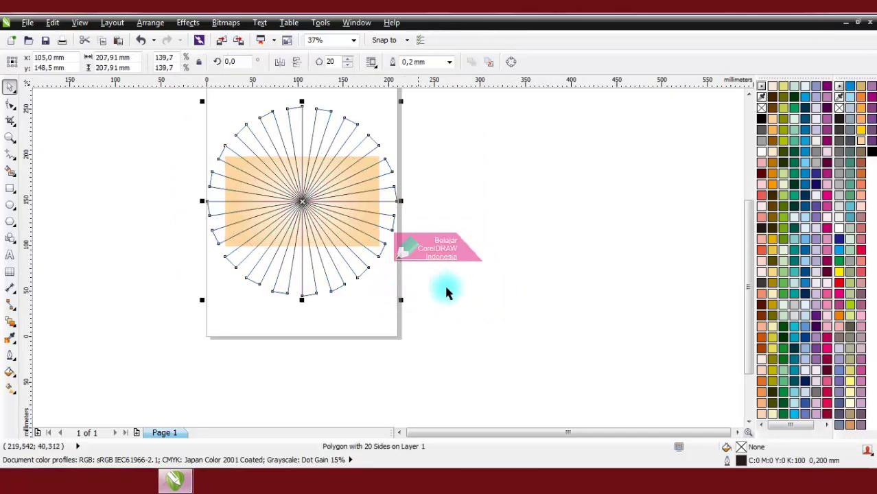
Step: Intersect the ray polygon with the gradient rectangle to create rays cropped to the rectangle
left_click(363, 251)
scroll(367, 254, "down", 2)
left_click_drag(236, 157, 465, 337)
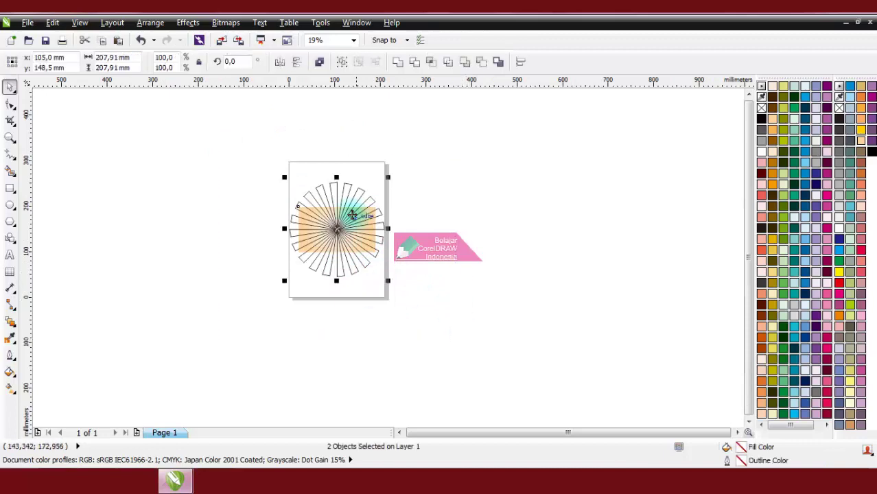
scroll(352, 215, "up", 2)
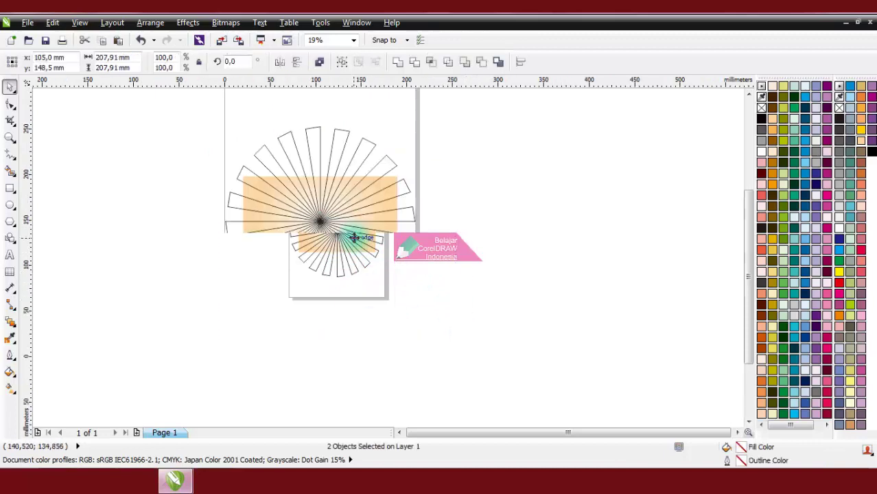
left_click(439, 64)
Step: Delete the original 20-sided ray polygon, keeping the rectangle and the intersected rays
left_click(389, 158)
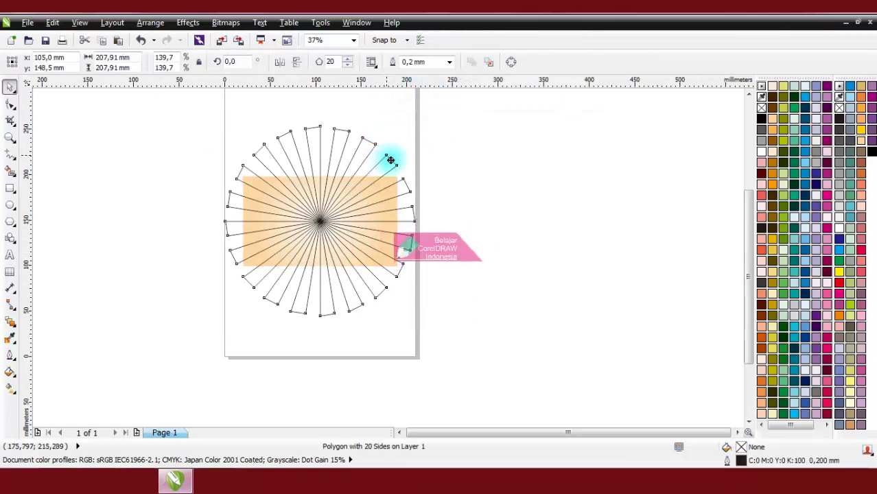
left_click_drag(390, 160, 568, 173)
right_click(568, 172)
left_click(601, 145)
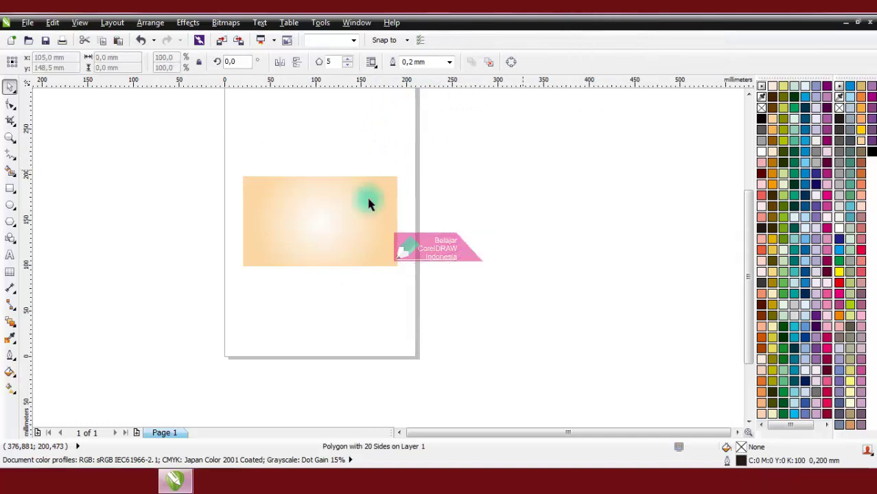
Step: Fill the intersected rays over the rectangle with cyan blue from the colour palette
left_click(368, 204)
left_click_drag(364, 190, 554, 190)
key("ctrl+z")
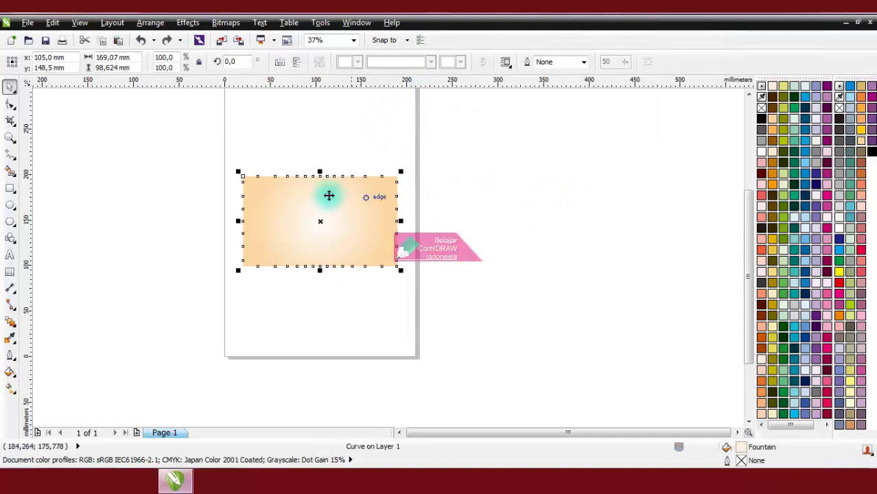
scroll(329, 196, "up", 2)
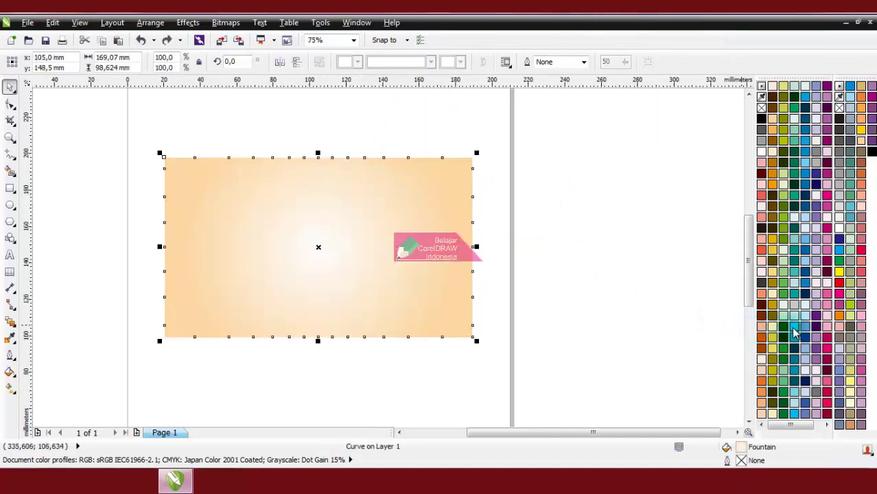
key("shift+Page_Down")
left_click(477, 188)
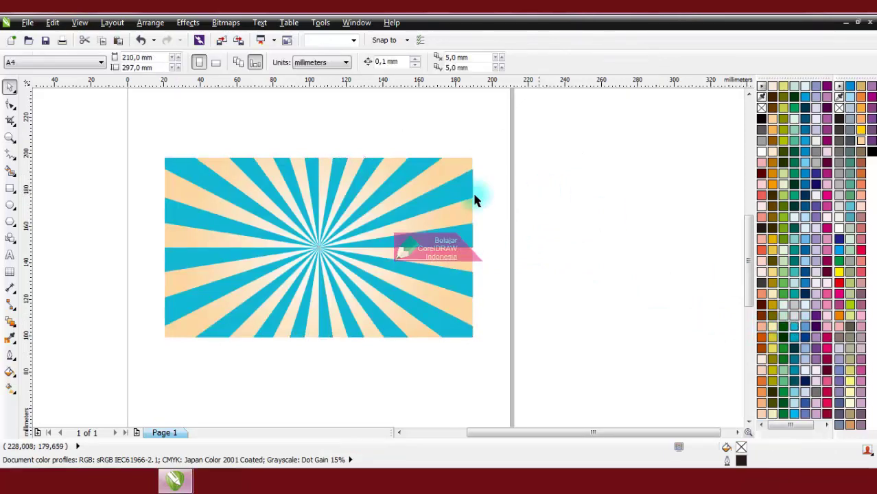
Step: Add the artistic text "Retro Text" on two lines over the sunburst's left edge
left_click(353, 40)
left_click(336, 55)
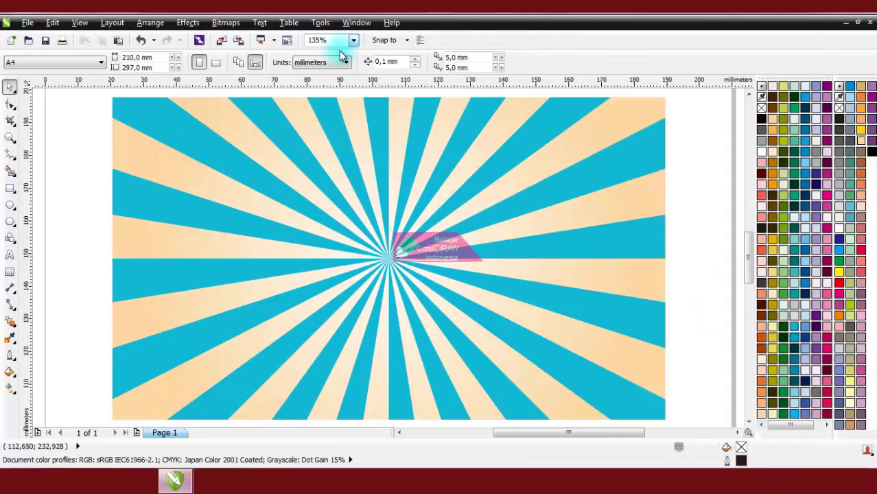
left_click(9, 255)
left_click(82, 251)
type("Retro")
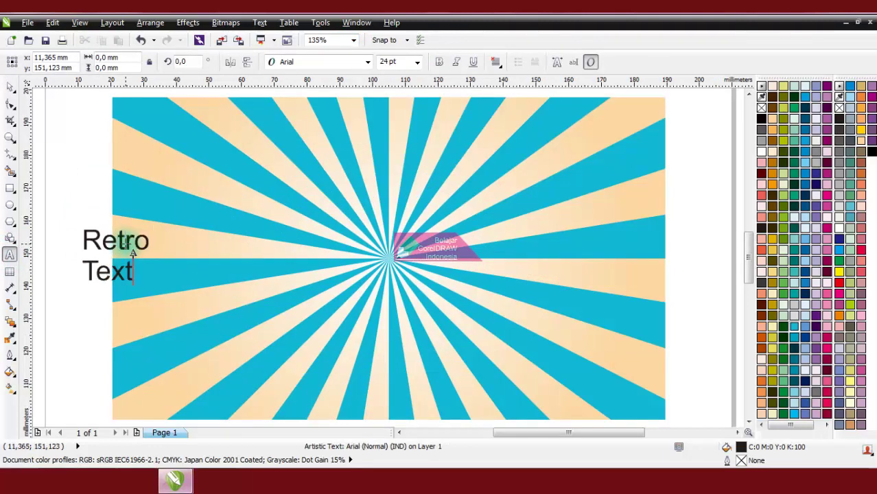
key("ctrl+space")
Step: Centre-align the lines of the text and set the font to Almonte at 80 pt
left_click(496, 62)
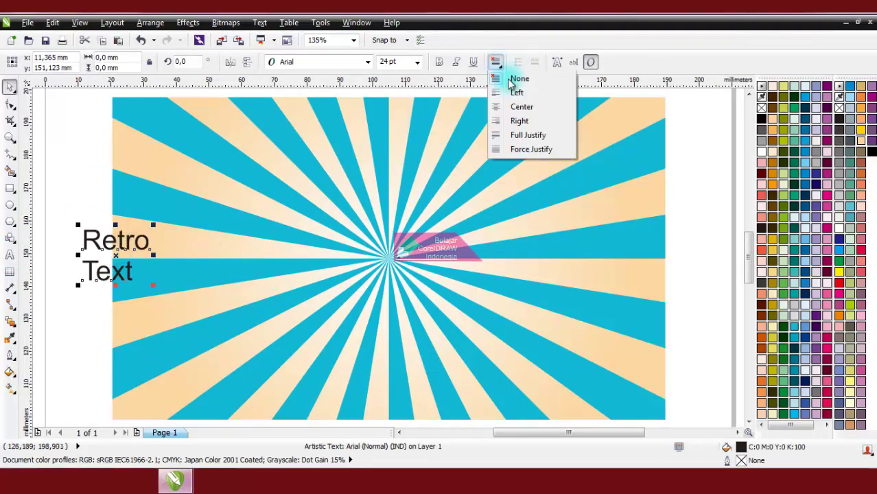
left_click(523, 106)
left_click(367, 62)
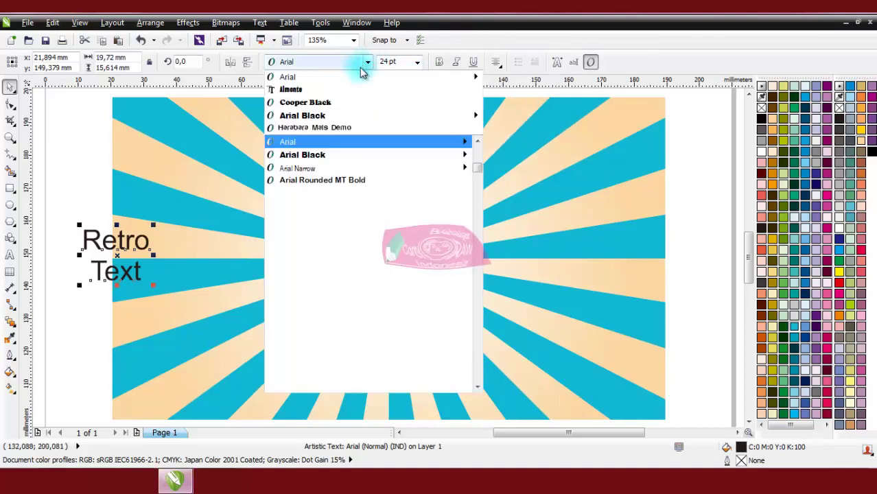
left_click(350, 90)
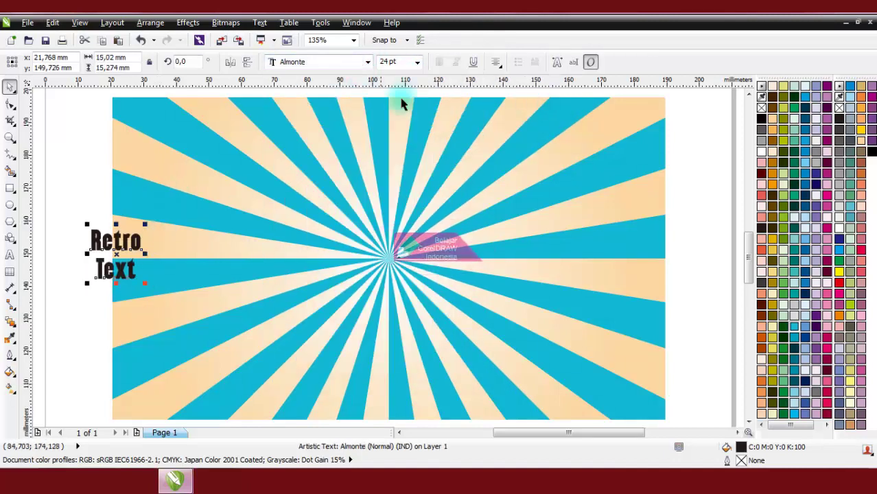
type("80")
key("Return")
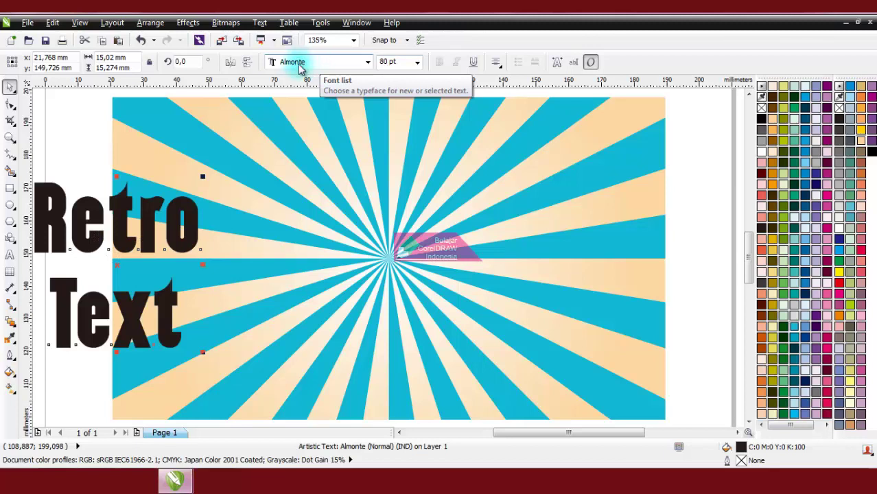
Step: Centre the text on the page and fill it with dark purple-blue (C85 M83 Y19 K0)
key("p")
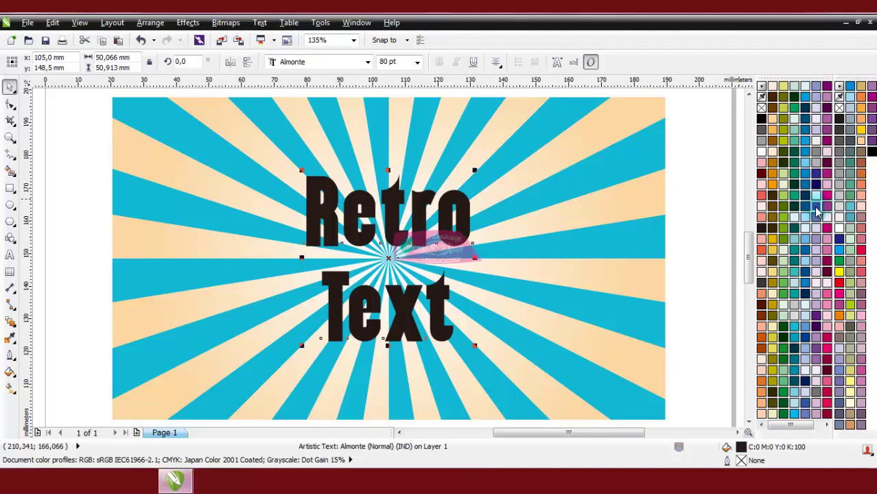
left_click_drag(818, 208, 791, 233)
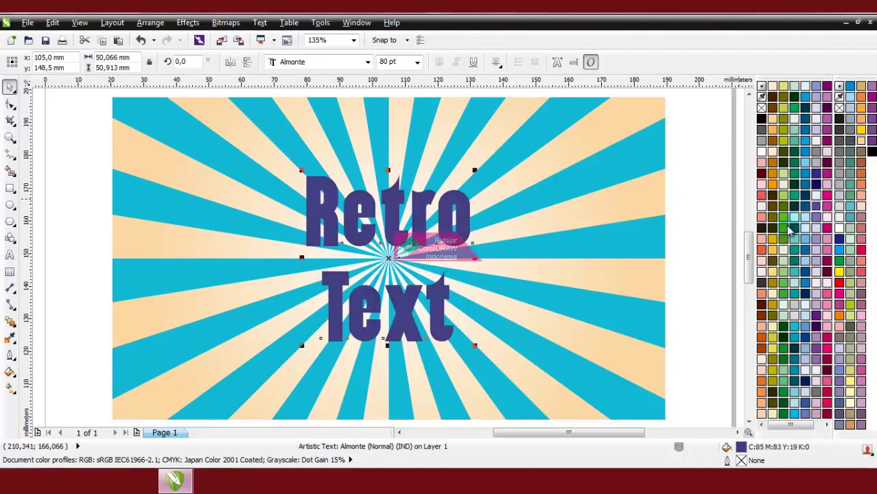
left_click(690, 241)
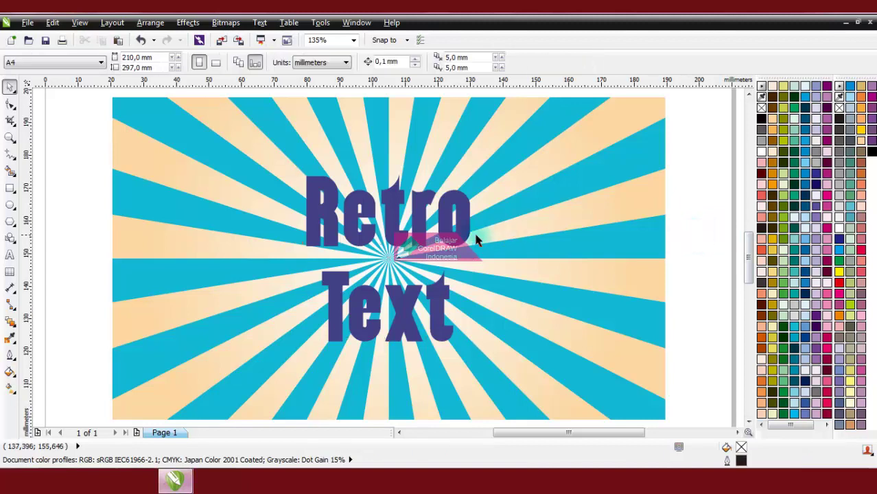
Step: Apply an outside contour to the text with 2 steps and a 1.5 mm offset
left_click(432, 226)
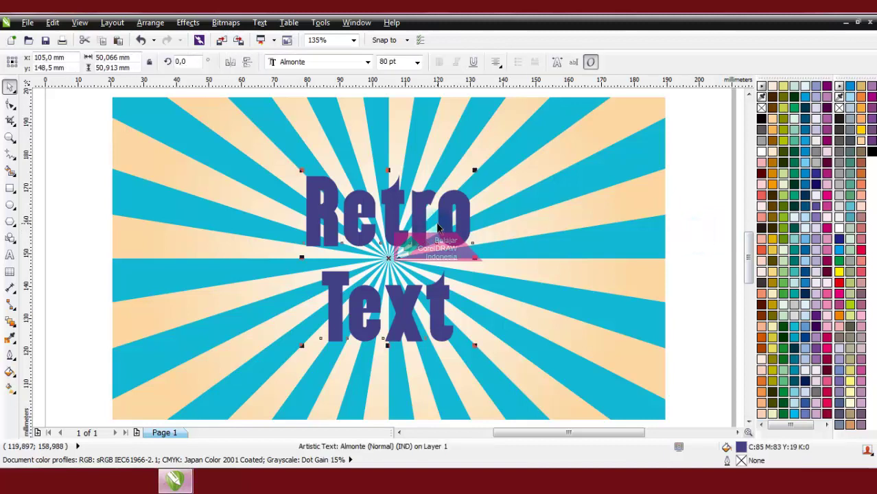
left_click(11, 321)
left_click(62, 337)
left_click(296, 61)
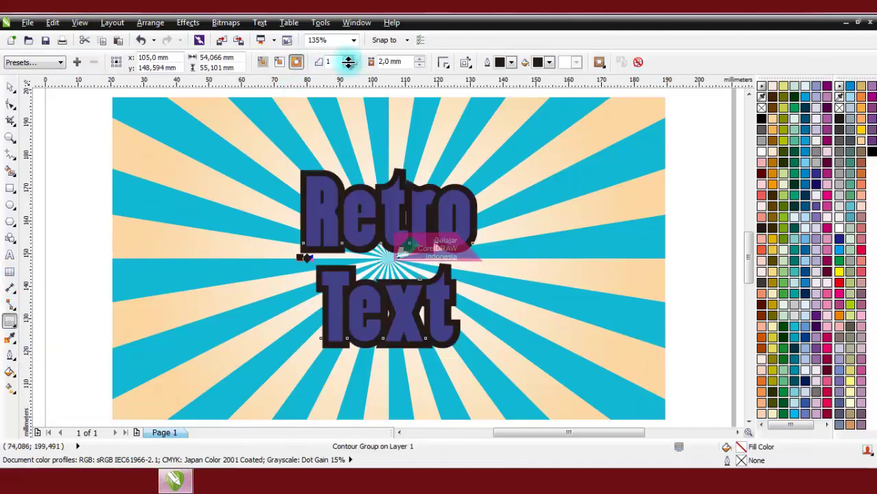
left_click(350, 61)
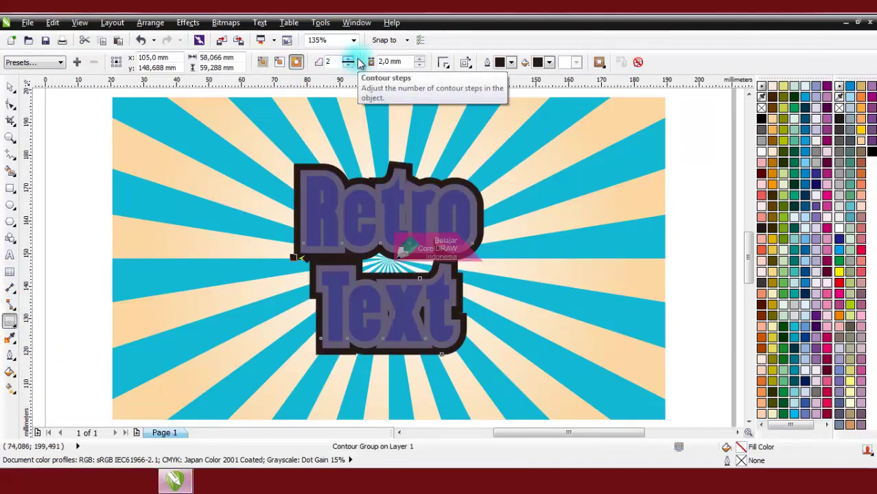
left_click(419, 65)
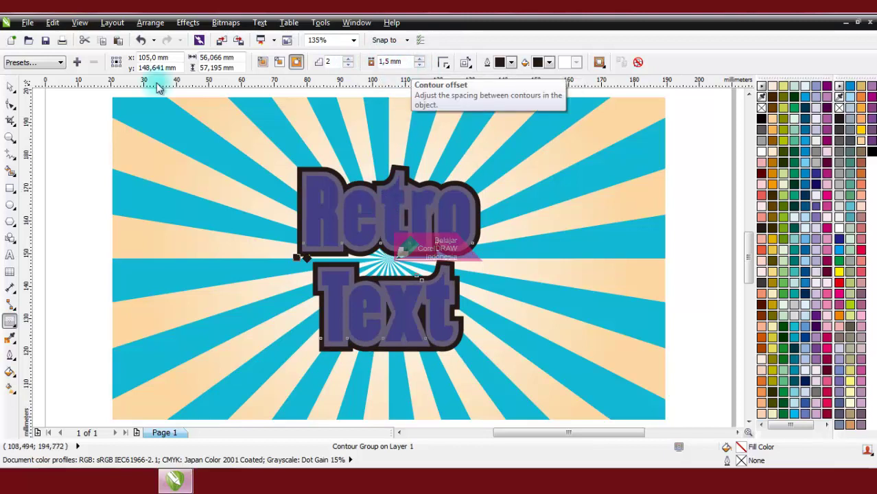
Step: Break the contour apart from the text and ungroup its two contour shapes
left_click(11, 88)
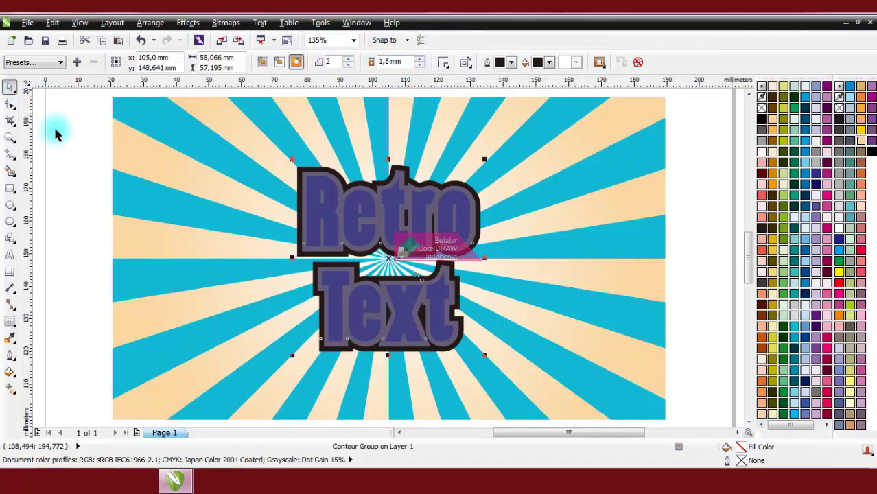
left_click(90, 142)
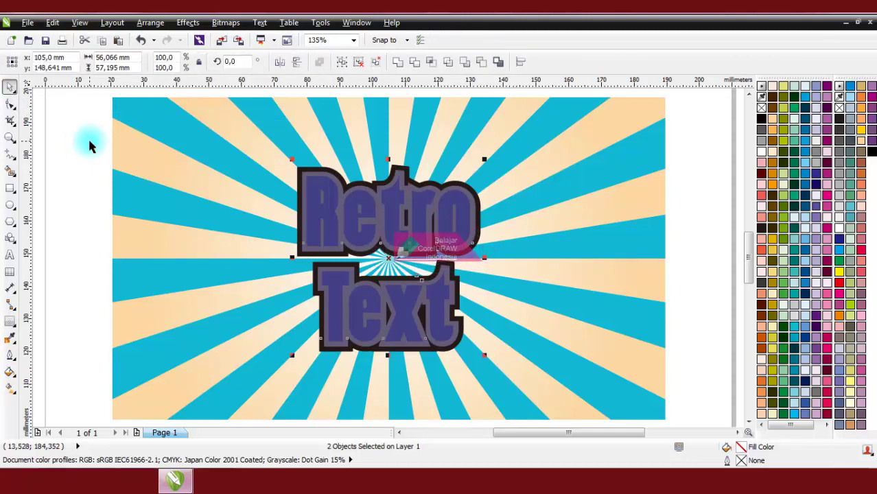
left_click(478, 204)
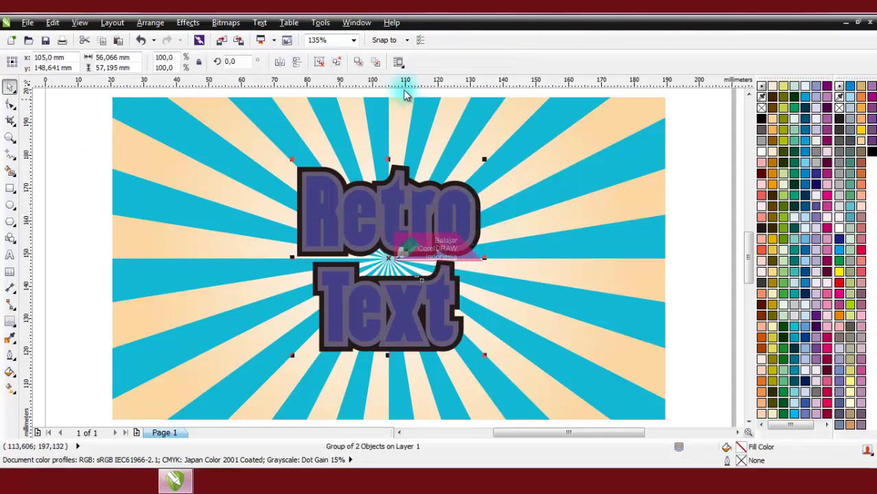
left_click(338, 63)
key("Escape")
Step: Fill the inner contour shape around the text with white
scroll(464, 204, "up", 3)
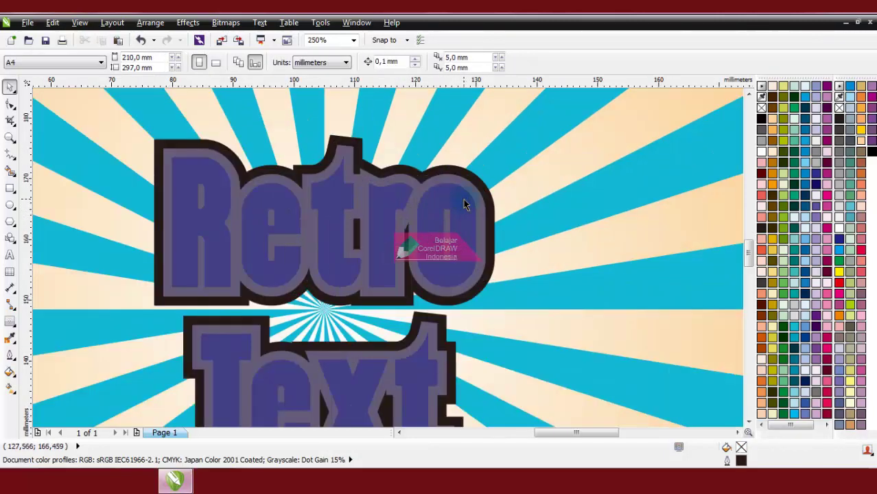
scroll(464, 204, "up", 2)
left_click(507, 202)
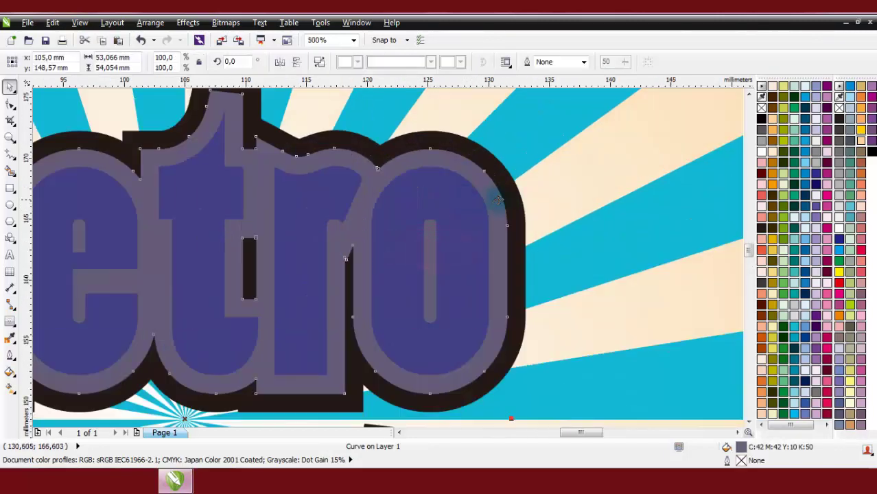
left_click(839, 232)
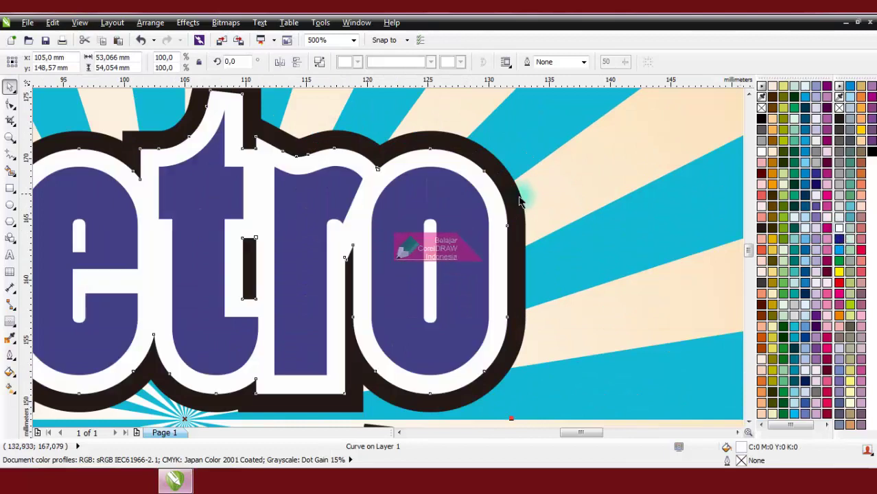
Step: Sample the purple-blue of the letters with the Color Eyedropper and apply it to the outer contour
left_click(11, 340)
left_click(66, 338)
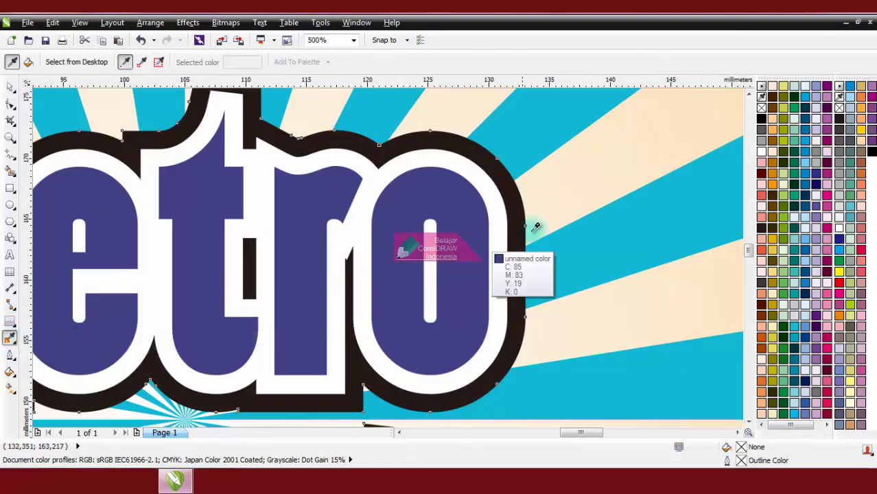
left_click(437, 200)
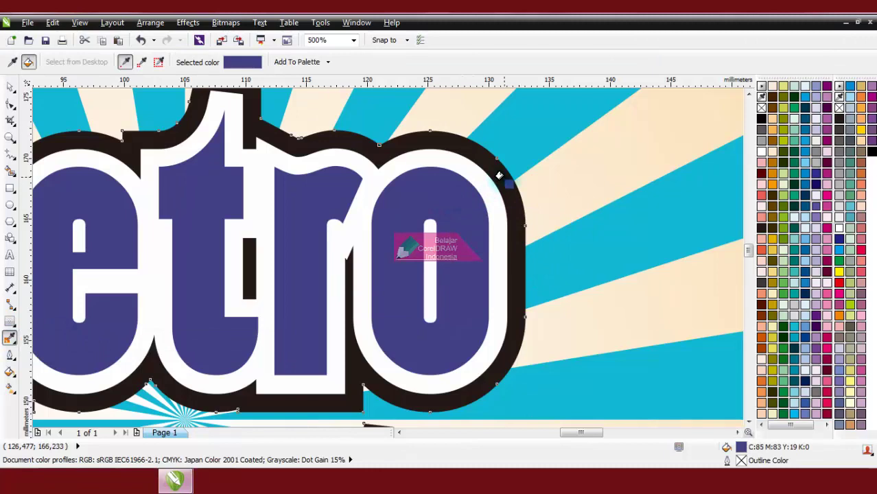
left_click(499, 176)
key("F4")
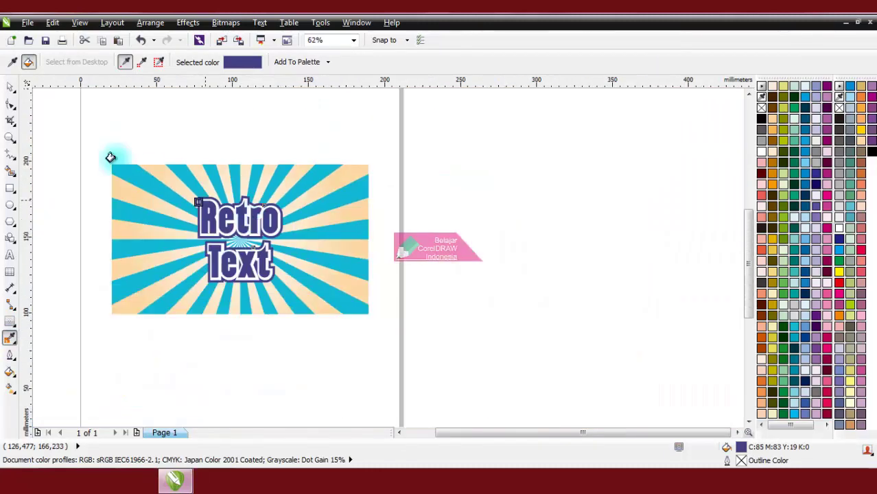
Step: Group the text with its two contour shapes
left_click(10, 86)
left_click(267, 281)
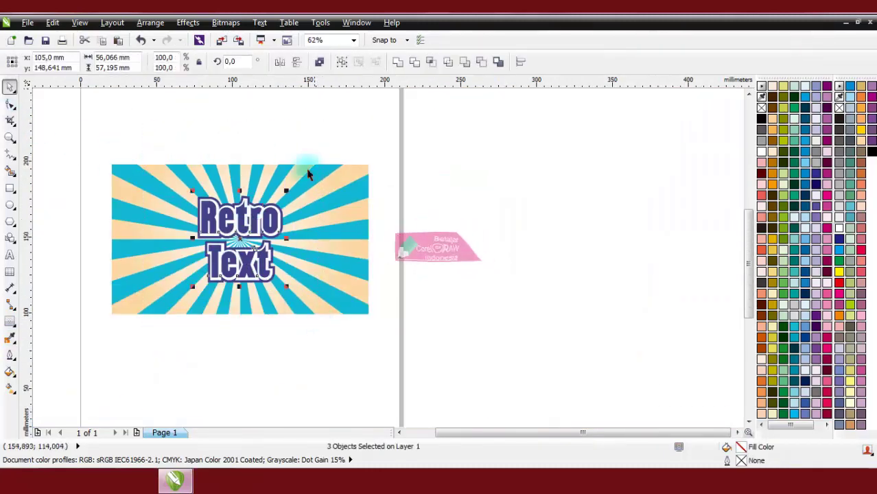
left_click(345, 63)
scroll(227, 225, "up", 2)
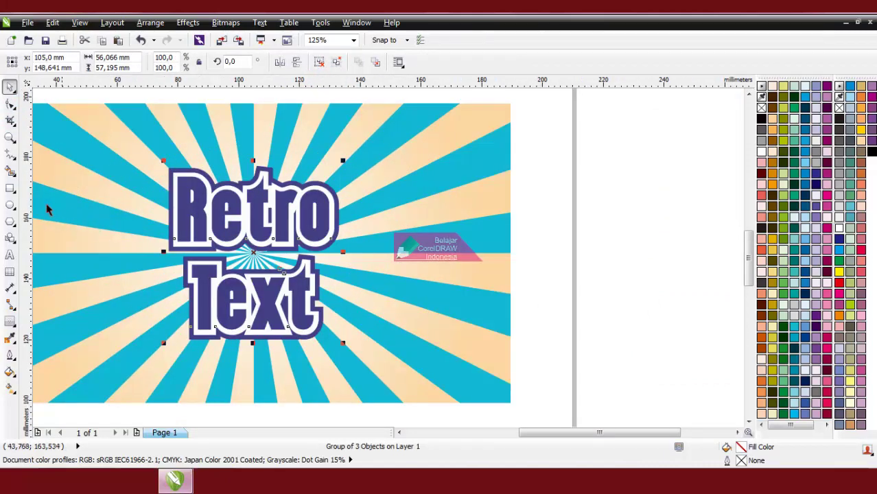
Step: Draw a rectangle about 78 by 22 mm over the upper half of "Retro" and intersect it with the lettering group
left_click(15, 193)
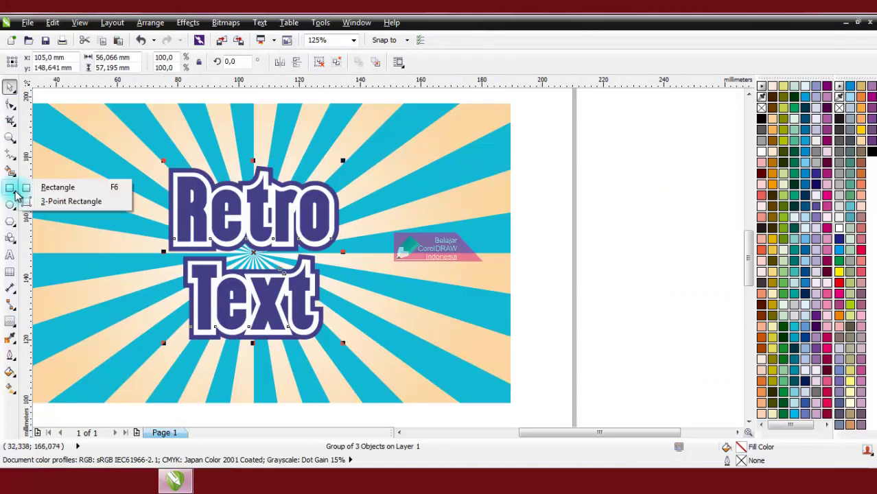
left_click(70, 188)
left_click_drag(142, 143, 382, 211)
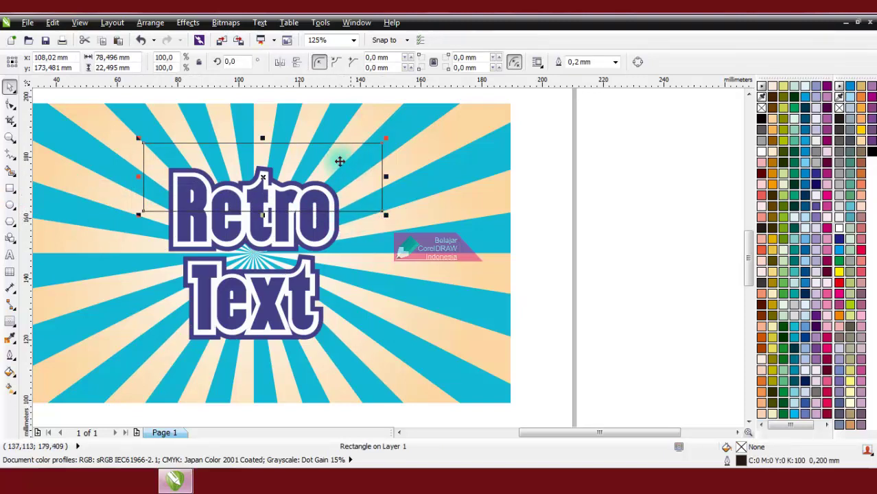
left_click(329, 234, "shift")
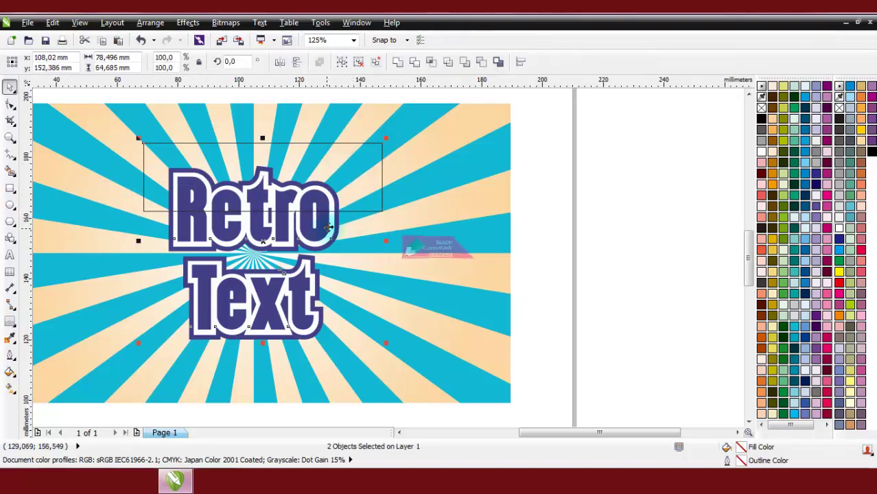
left_click(420, 63)
left_click(563, 147)
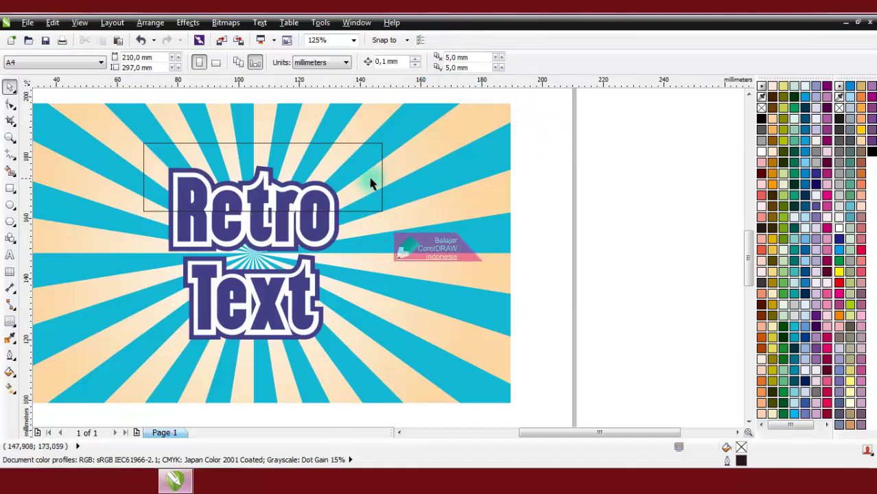
Step: Move the rectangle down over the upper half of "Text" and lower its top edge into the gap between the two words
left_click(353, 171)
left_click_drag(343, 173, 333, 268)
scroll(225, 298, "up", 2)
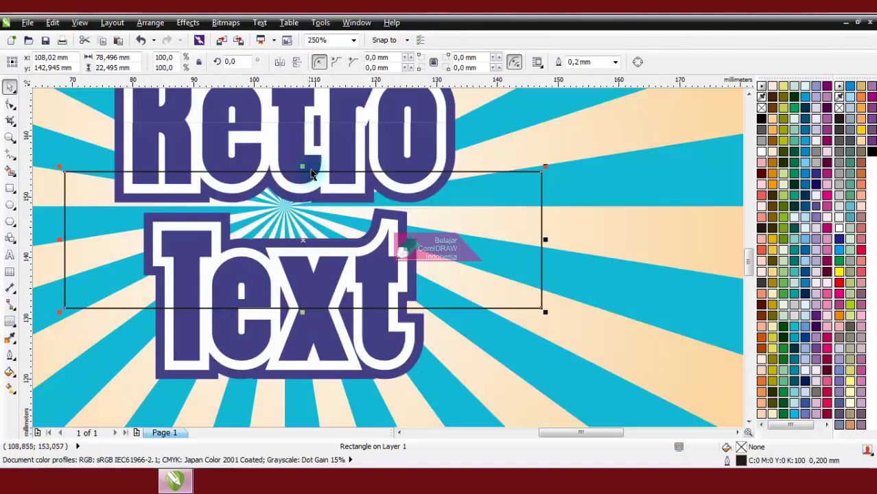
left_click_drag(303, 167, 310, 205)
Step: Intersect the rectangle with the lettering group over "Text", and delete the rectangle
left_click(368, 336, "shift")
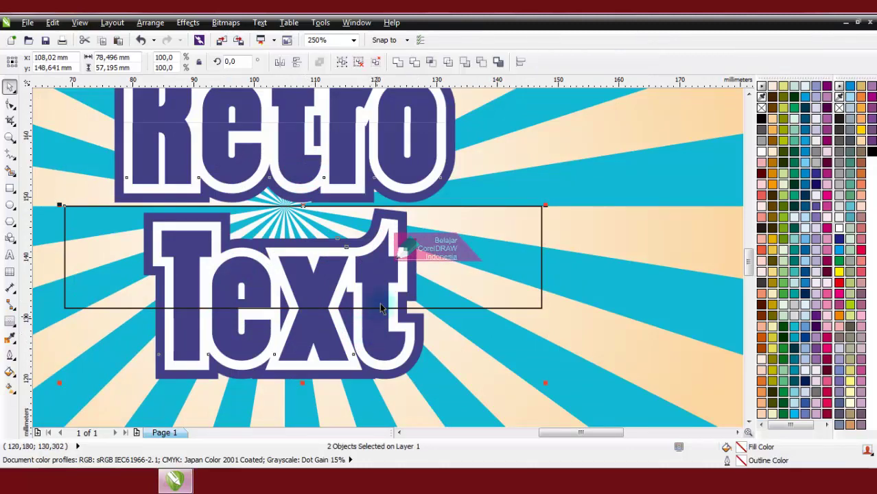
left_click(414, 62)
left_click(402, 245)
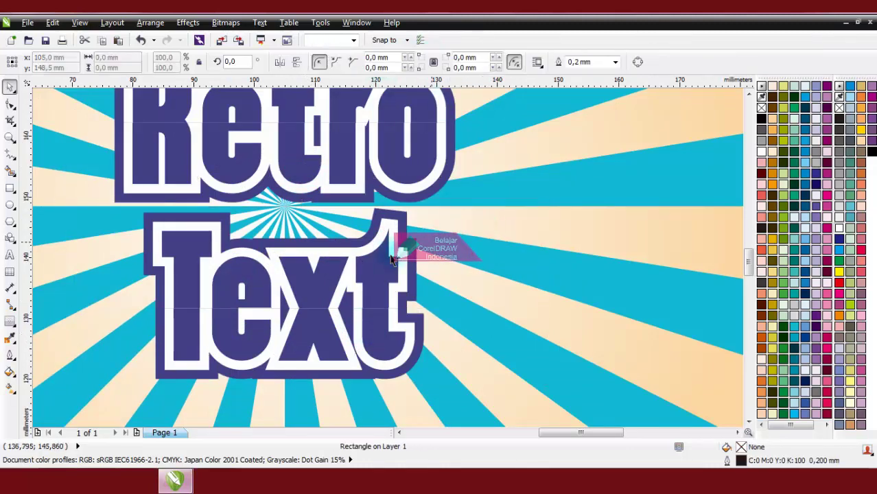
key("Delete")
Step: Fill the intersected upper halves of "Retro" and "Text" with white
key("F3")
left_click(373, 190)
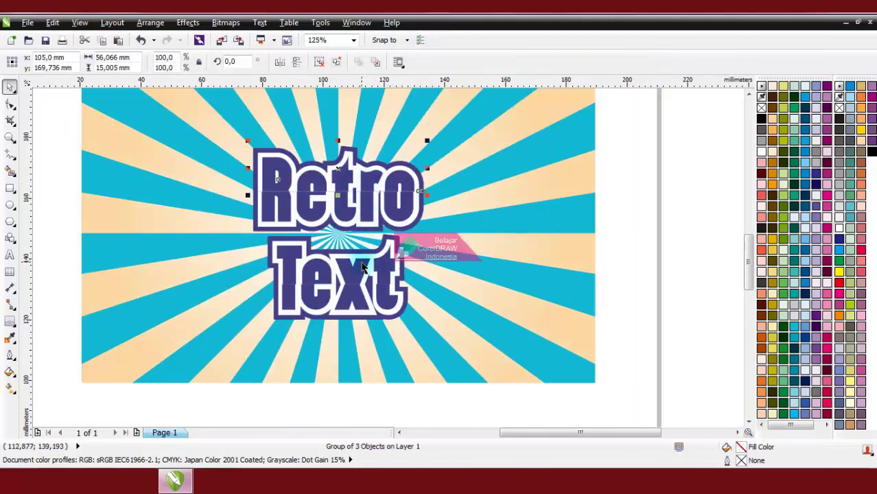
left_click(364, 268, "shift")
left_click(841, 235)
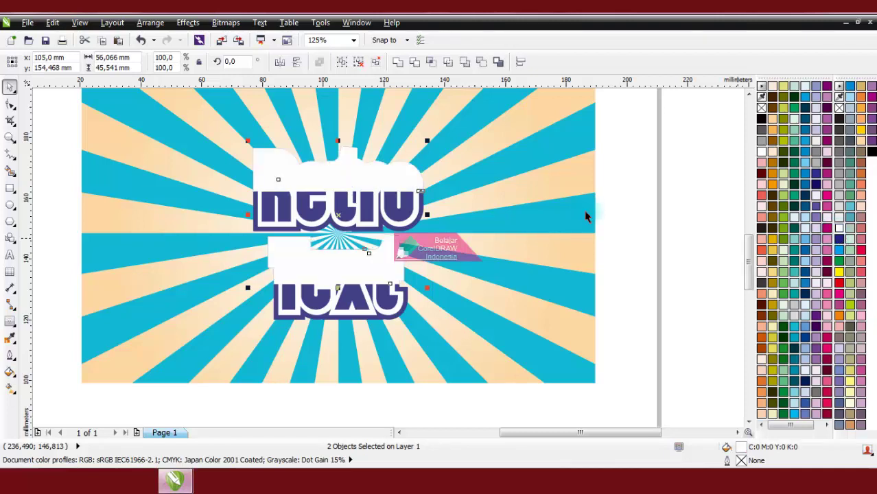
Step: Apply a uniform transparency of 85 to the two white highlight shapes, in Normal mode
left_click(10, 320)
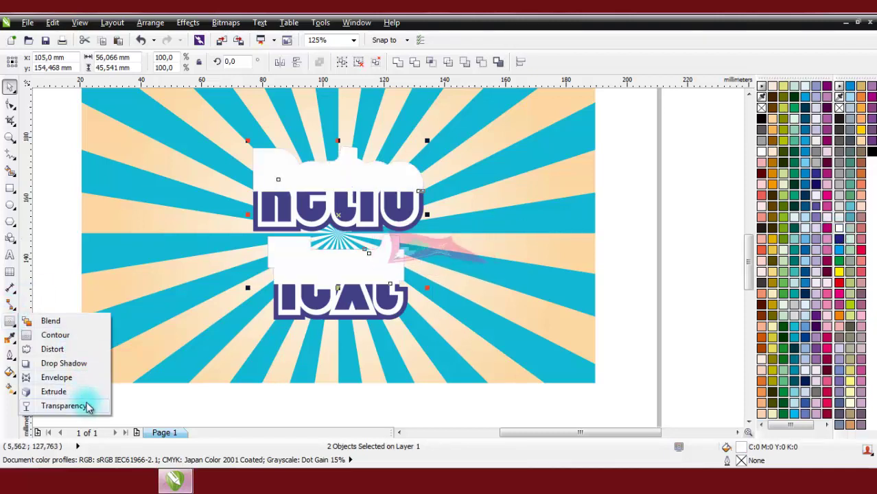
left_click(68, 406)
left_click(62, 62)
left_click(43, 82)
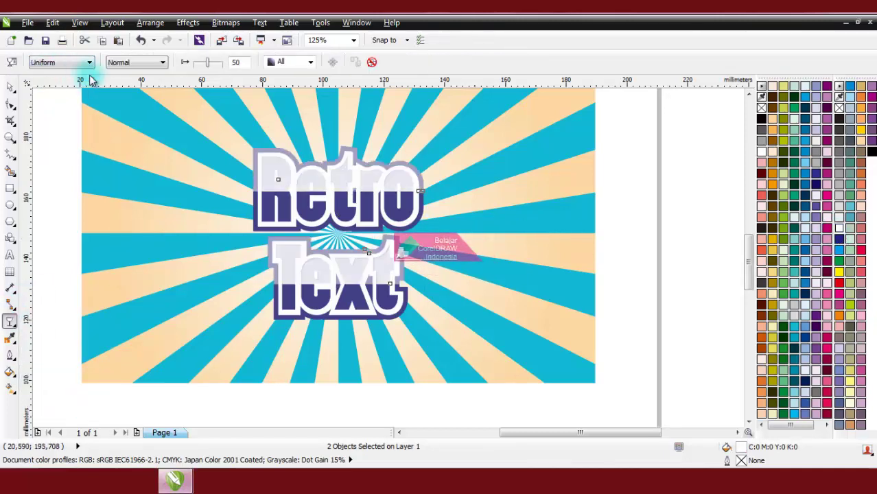
left_click(153, 62)
left_click(234, 63)
left_click(211, 64)
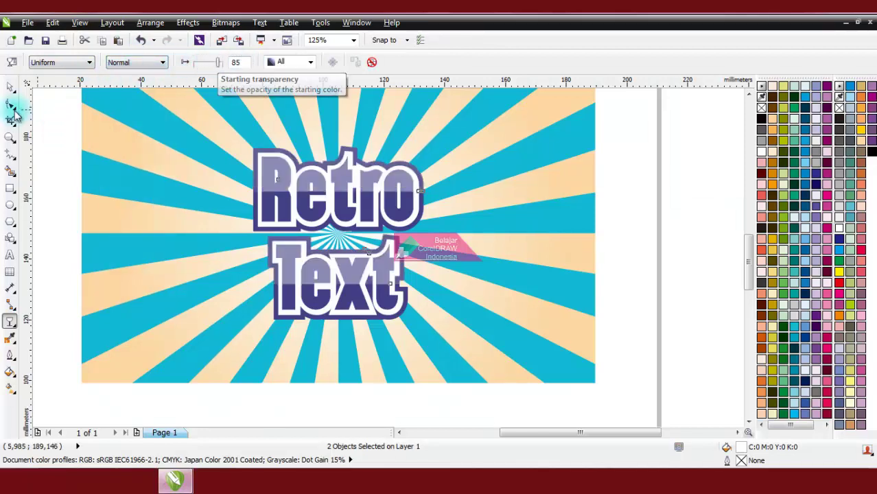
Step: Group the lettering with its two highlights and rotate the group slightly counter-clockwise
left_click(10, 87)
left_click(69, 130)
left_click_drag(69, 130, 497, 364)
left_click(397, 183)
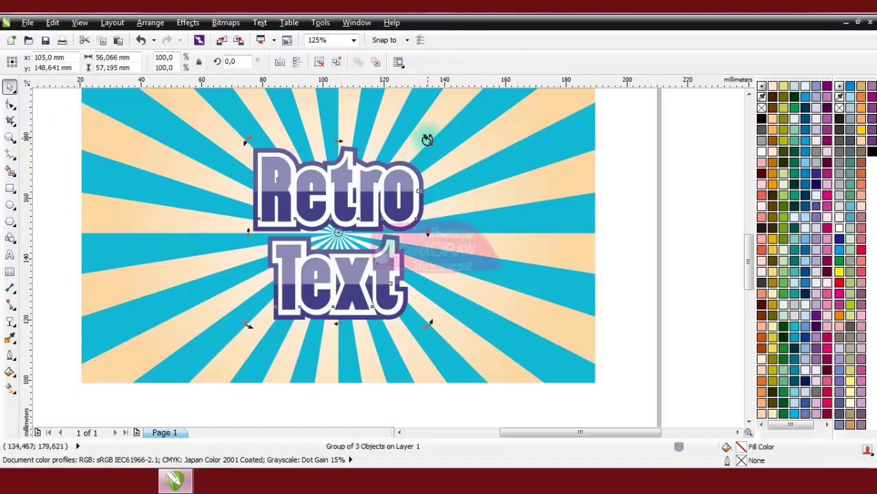
left_click_drag(425, 137, 383, 126)
left_click(627, 196)
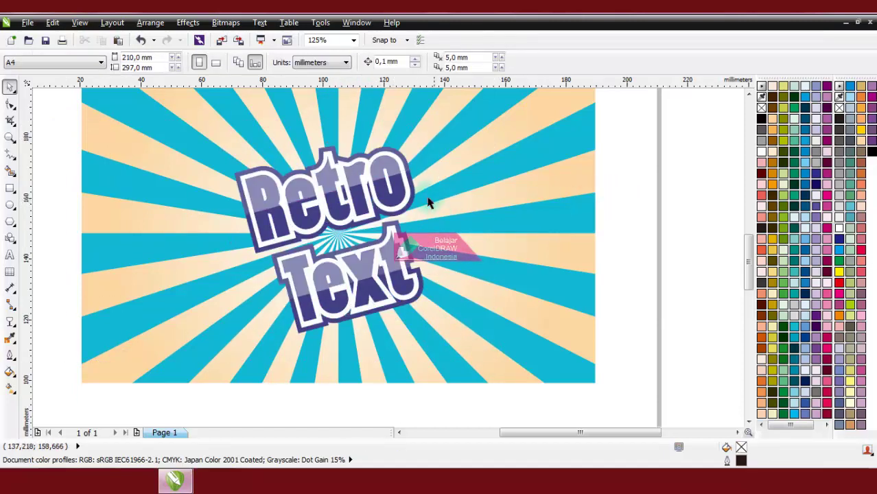
Step: Centre the tilted lettering on the sunburst, group all the artwork together and fit it in the view
key("F3")
key("F3")
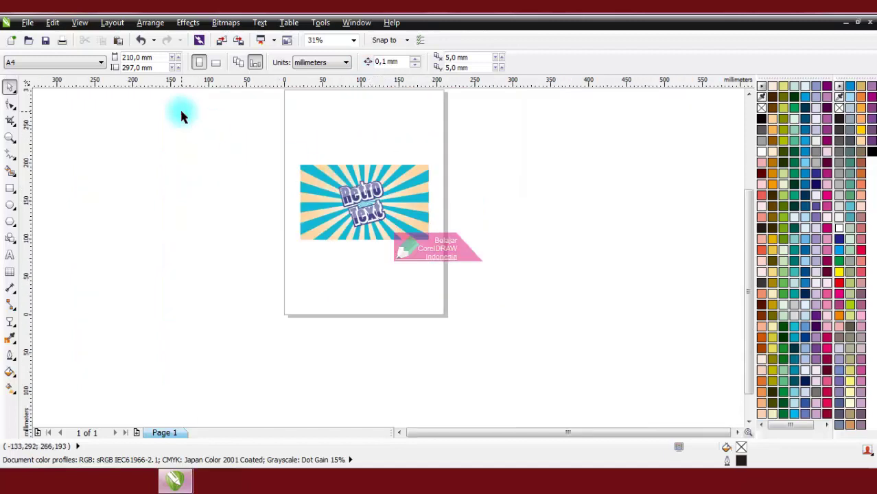
left_click_drag(182, 114, 525, 312)
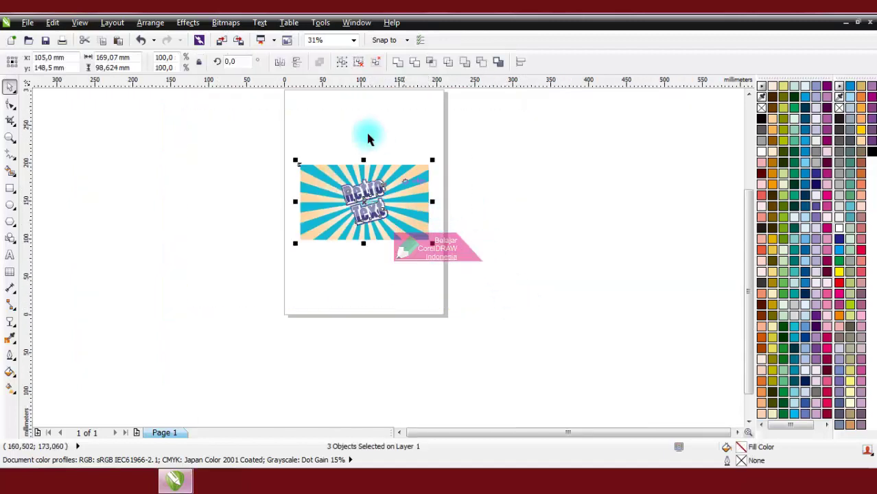
left_click(341, 61)
left_click(354, 39)
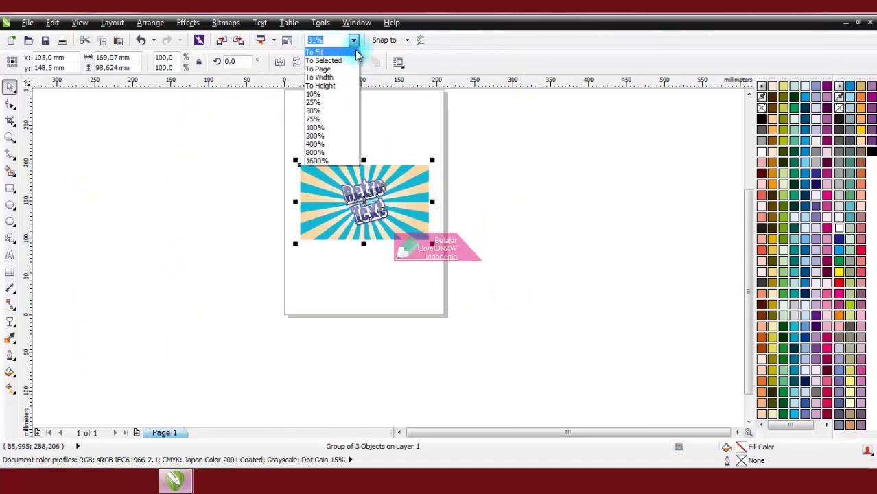
left_click(323, 53)
left_click(700, 218)
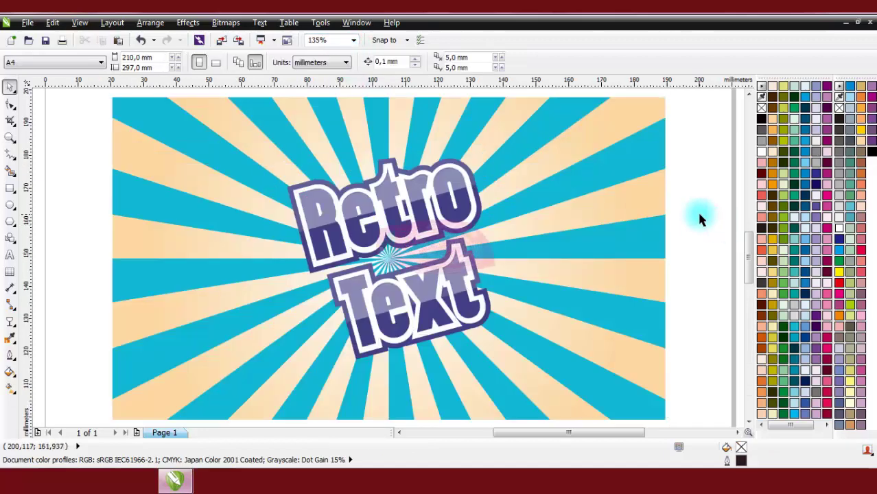